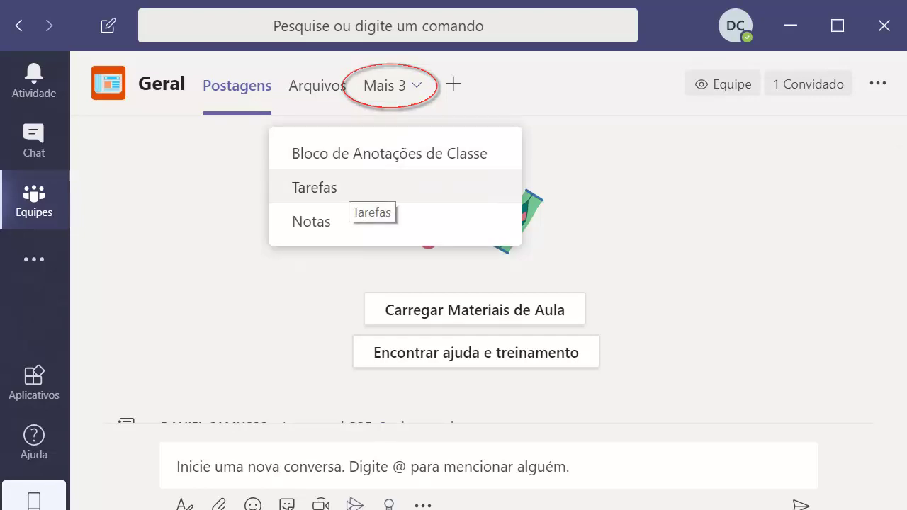
# Step: Open the team's Tarefas page and collapse the Atribuída section
pyautogui.click(348, 193)
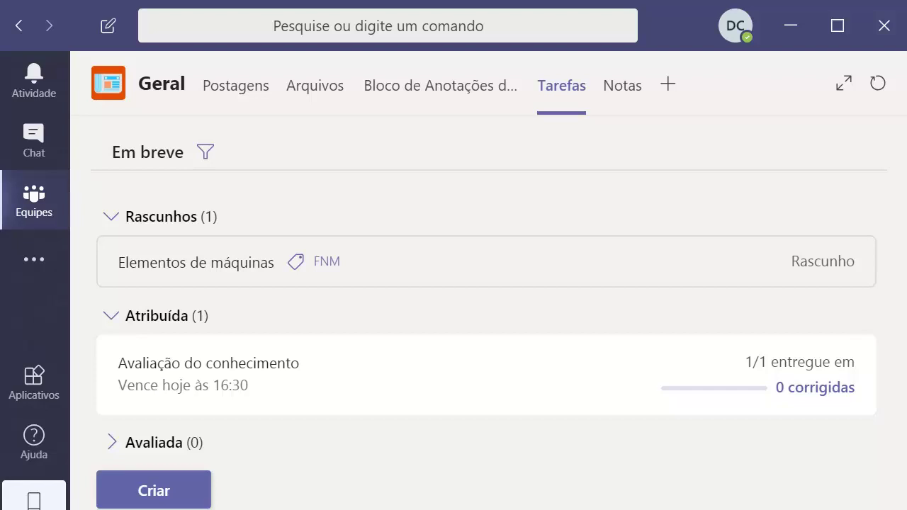
pyautogui.press('Return')
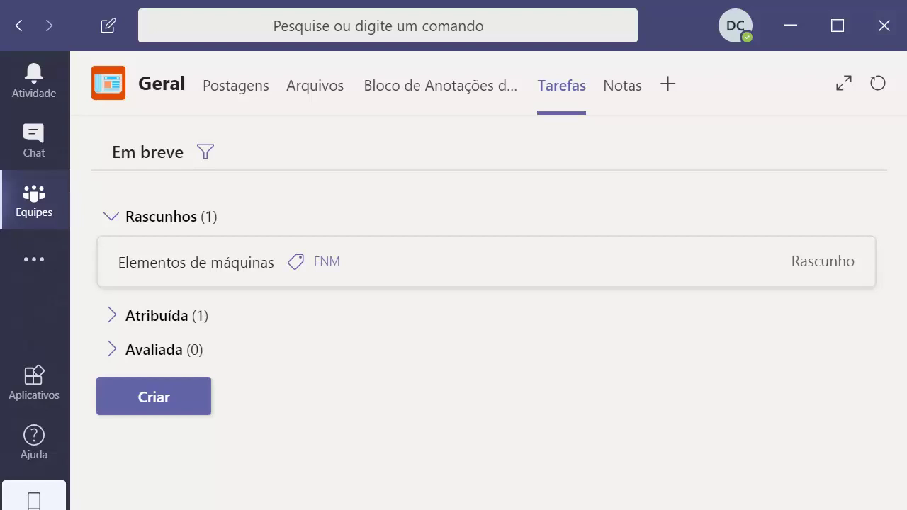
pyautogui.press('Return')
pyautogui.press('Down')
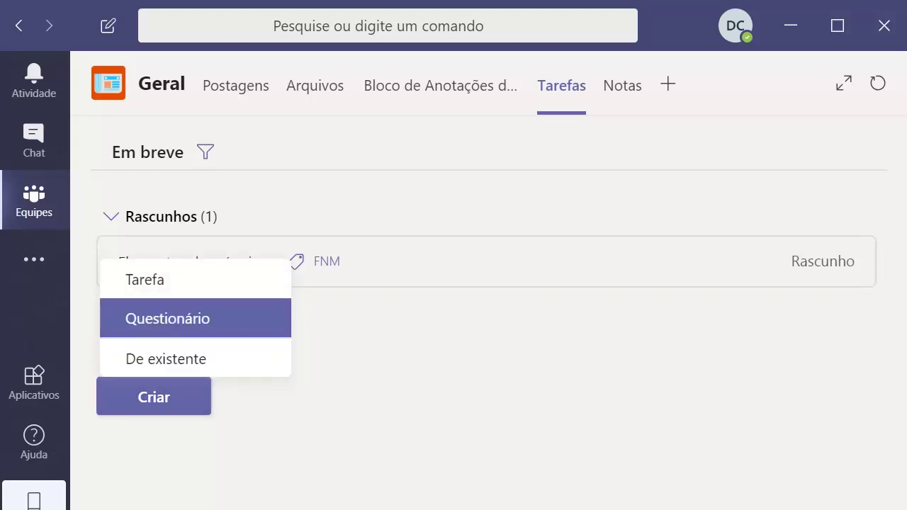
pyautogui.press('Up')
pyautogui.press('Down')
pyautogui.press('Down')
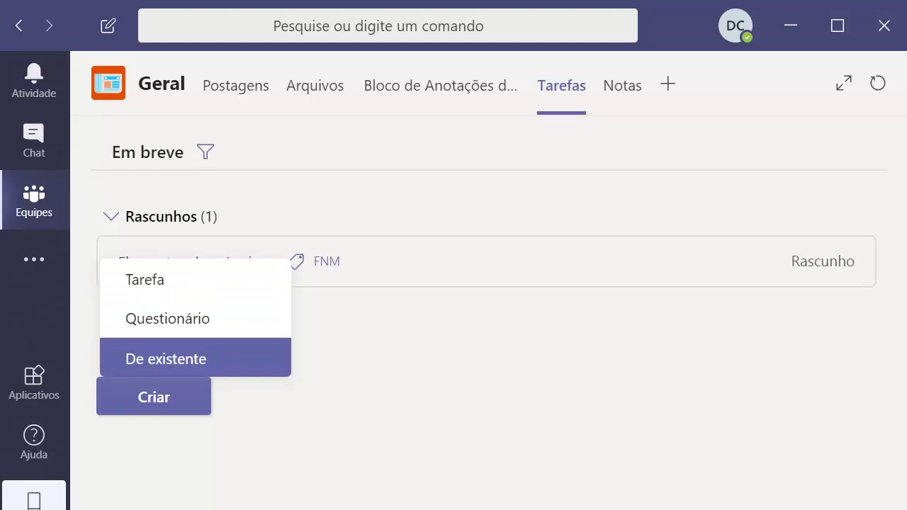
pyautogui.press('Escape')
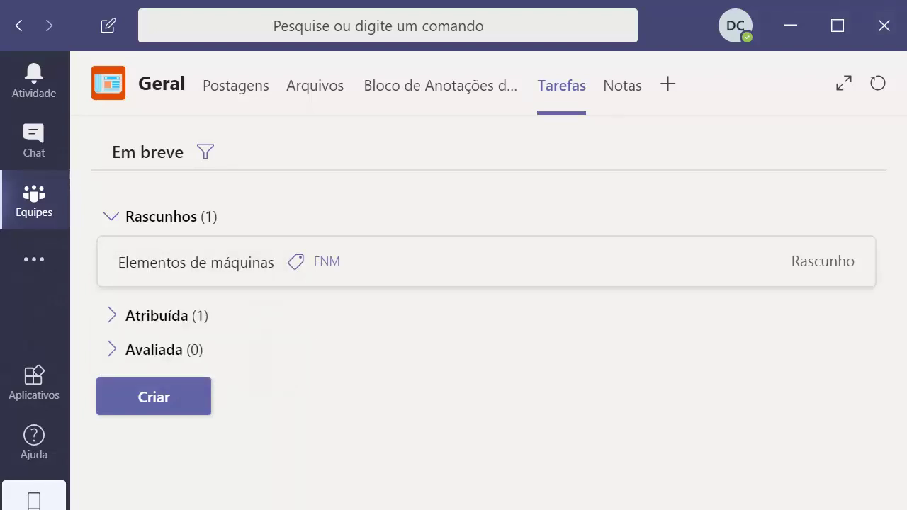
# Step: Open the draft assignment "Elementos de máquinas", remove its category and assign the FNM category again
pyautogui.press('Return')
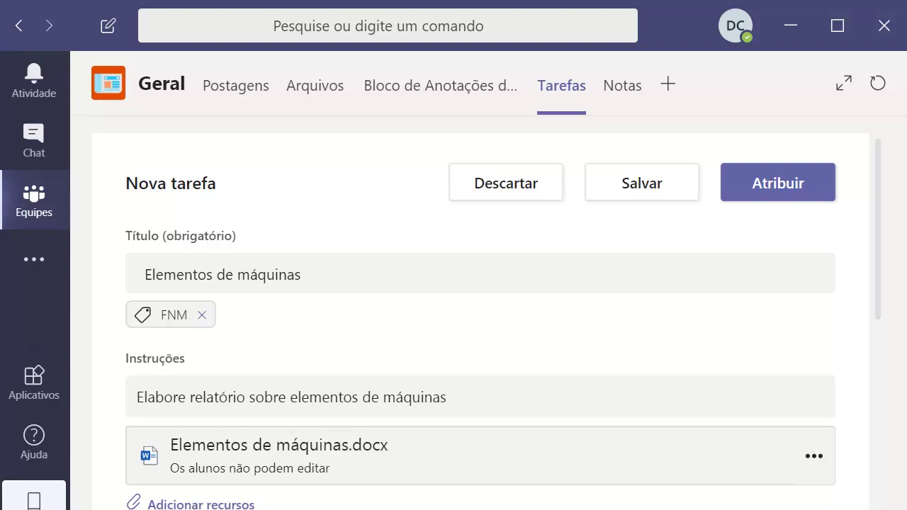
pyautogui.click(202, 316)
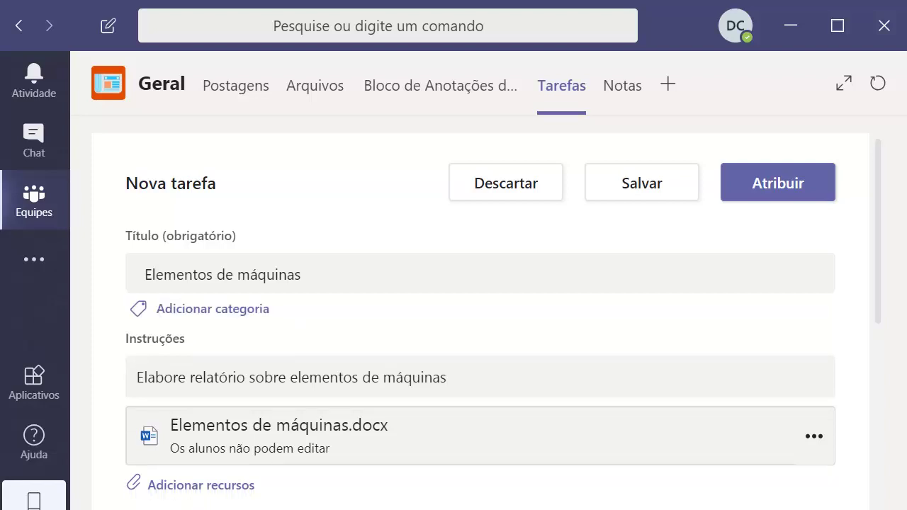
pyautogui.click(213, 308)
pyautogui.click(172, 344)
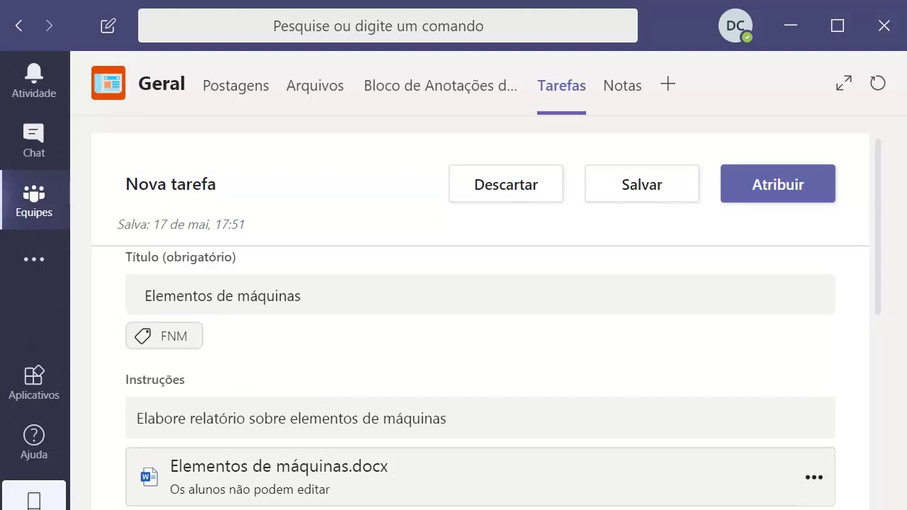
pyautogui.scroll(-2, 481, 354)
pyautogui.scroll(2, 480, 354)
pyautogui.scroll(-2, 481, 354)
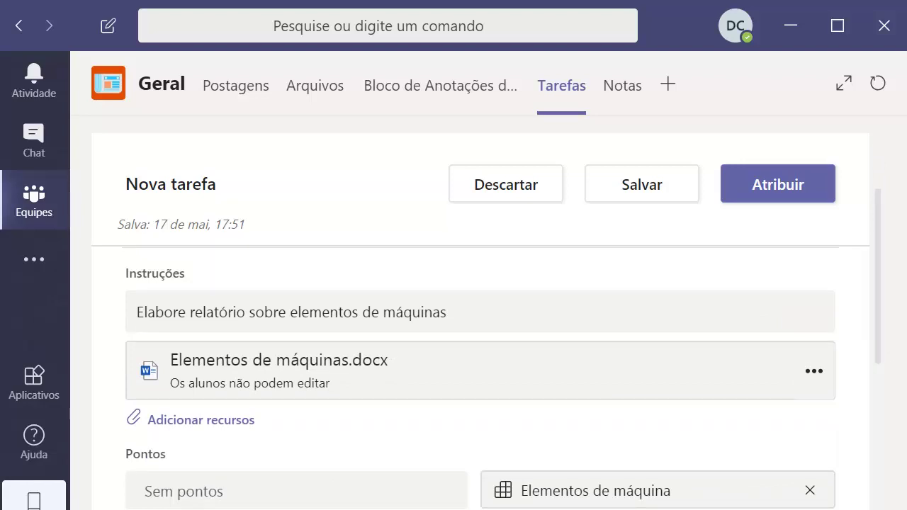
pyautogui.click(201, 420)
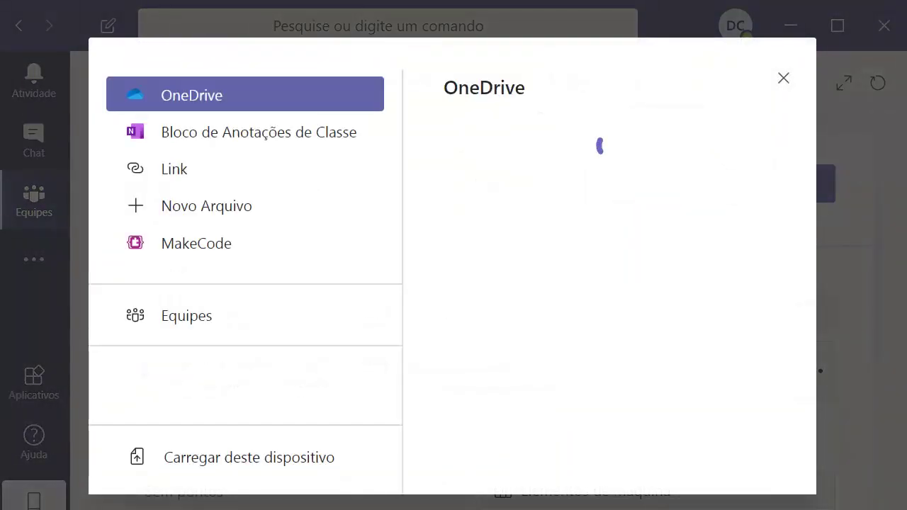
pyautogui.click(206, 206)
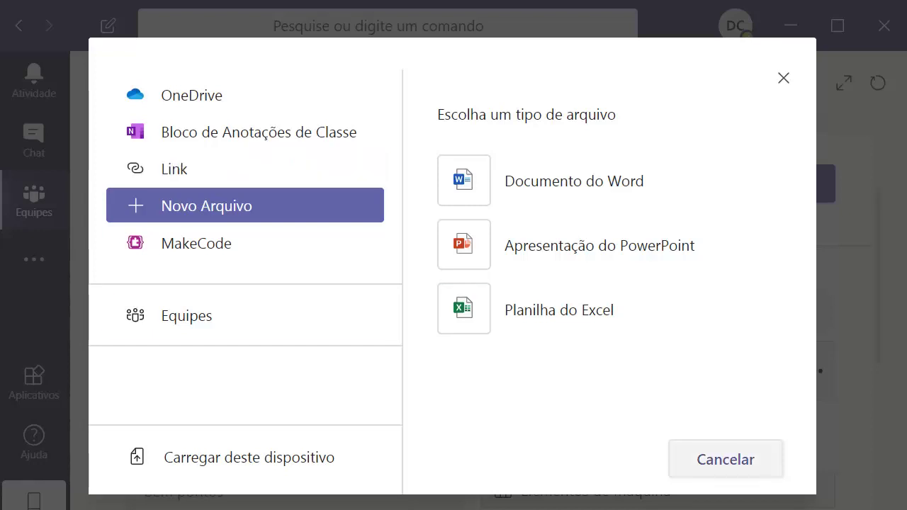
pyautogui.click(725, 459)
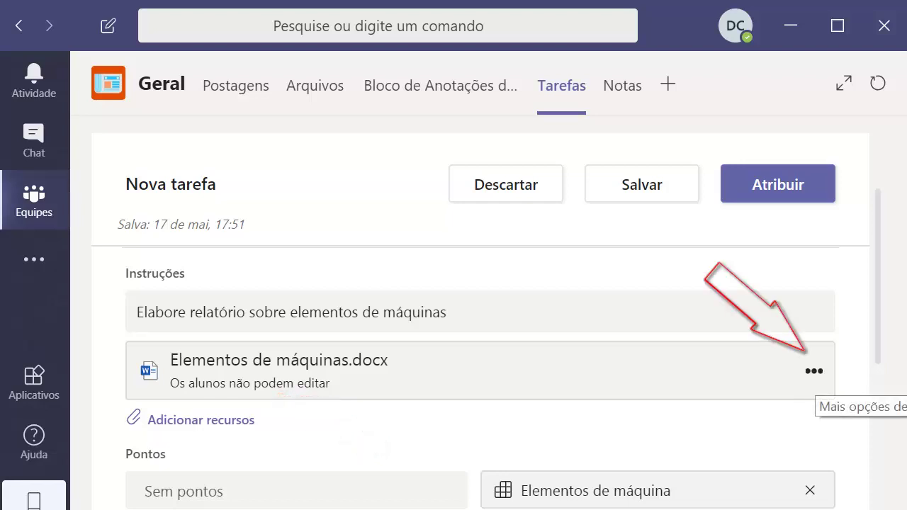
# Step: Let students edit their own copy of the attached Elementos de máquinas.docx, and look through the document's contents
pyautogui.click(814, 371)
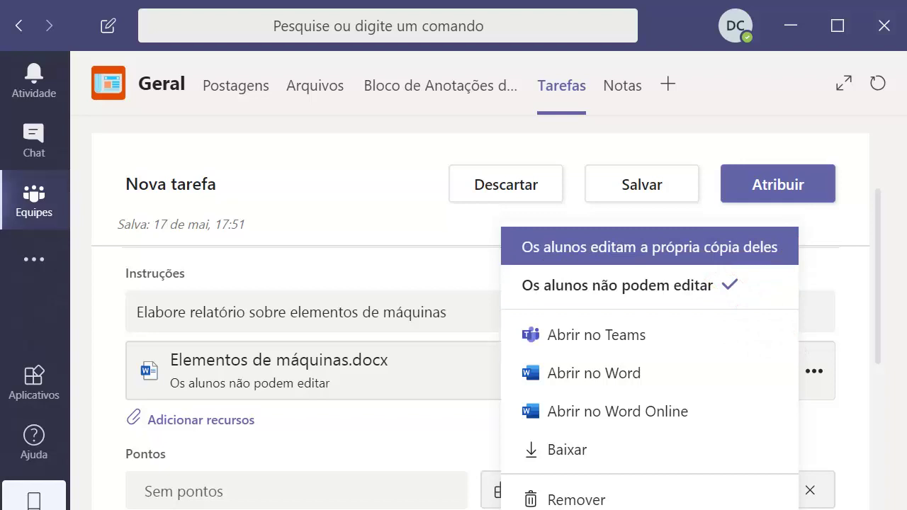
pyautogui.click(649, 246)
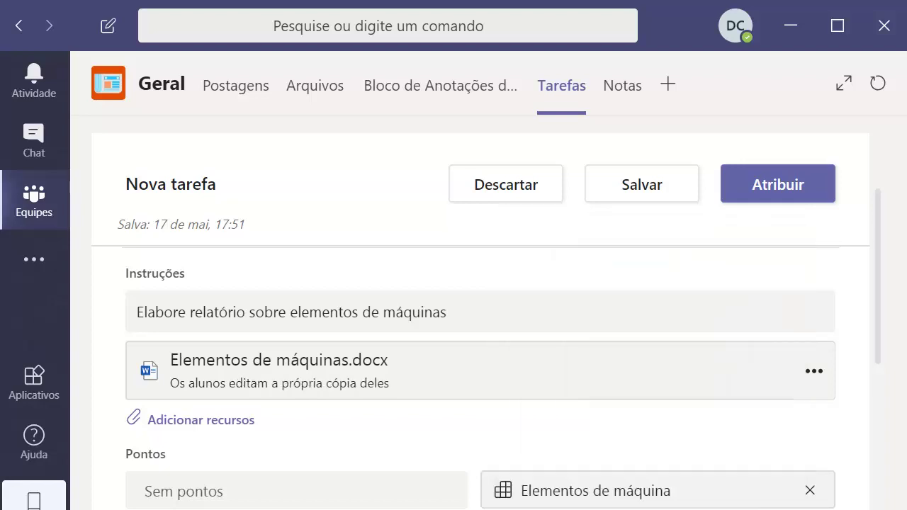
pyautogui.click(279, 360)
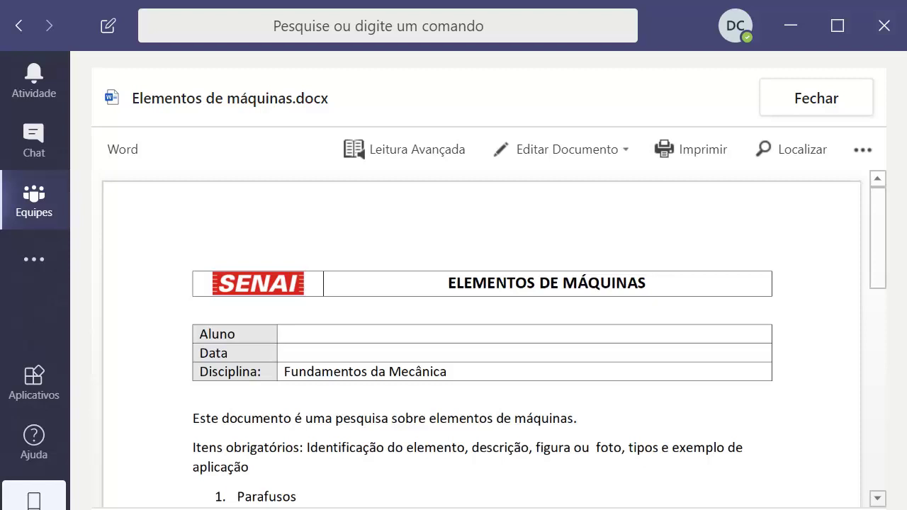
pyautogui.scroll(-2, 481, 340)
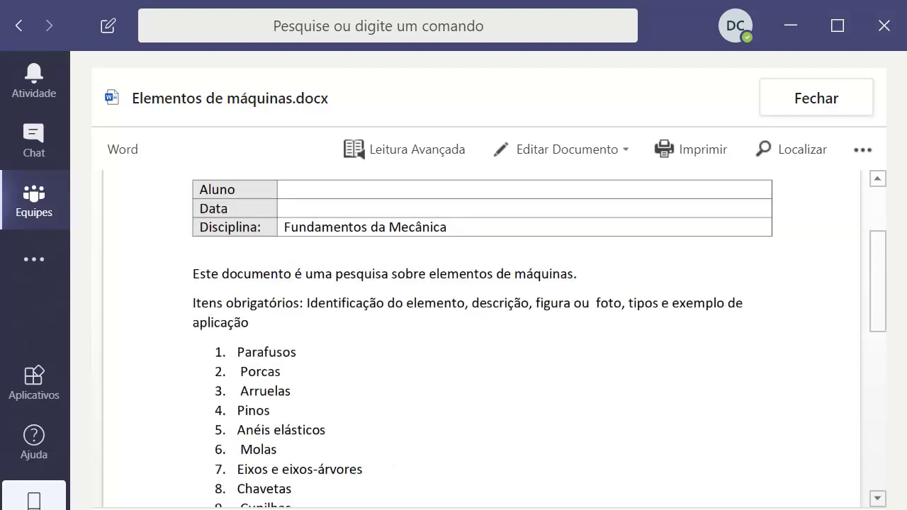
pyautogui.scroll(-2, 481, 340)
pyautogui.scroll(4, 482, 340)
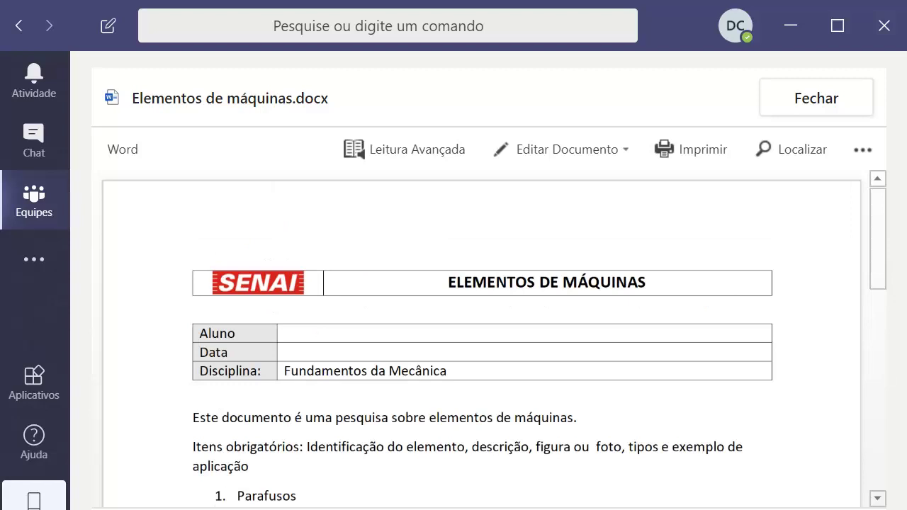
pyautogui.click(817, 98)
# Step: Open the assignment's "Elementos de máquina" rubric for editing and enable points for its evaluation criteria
pyautogui.scroll(-2, 480, 355)
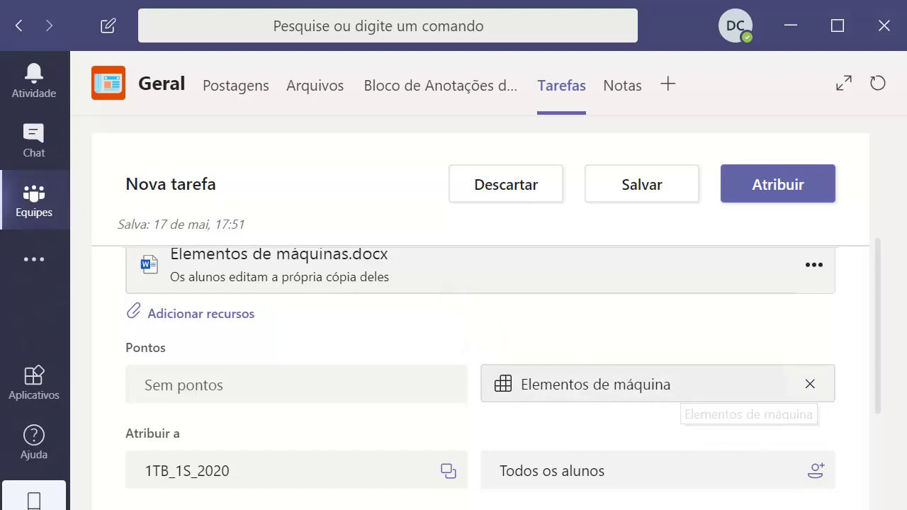
pyautogui.click(669, 384)
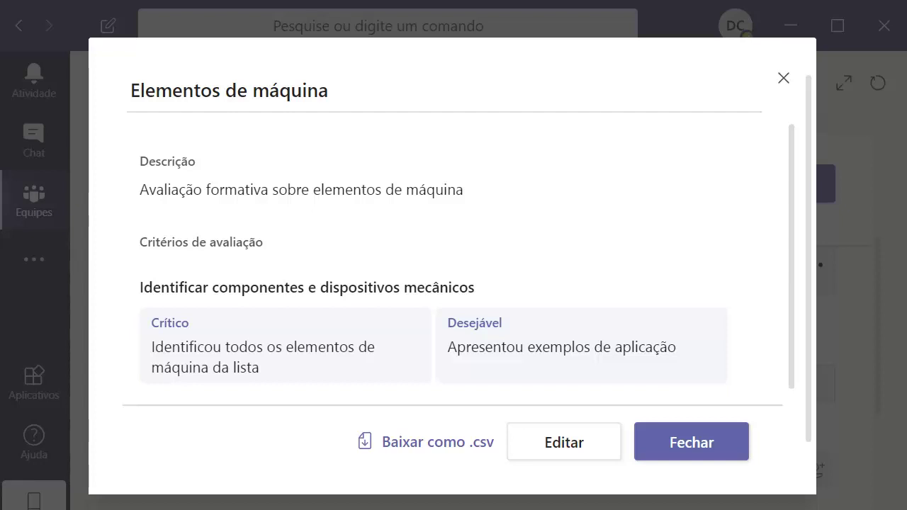
pyautogui.click(564, 443)
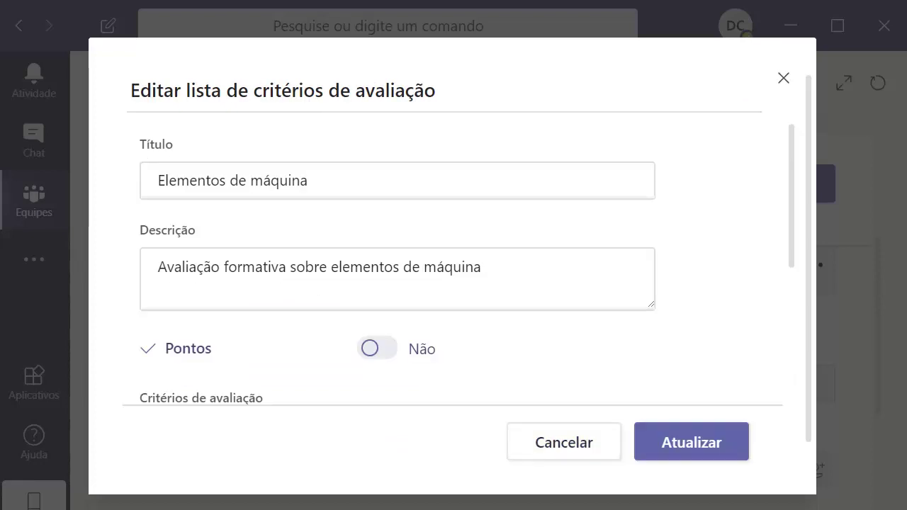
pyautogui.scroll(-2, 453, 284)
pyautogui.scroll(-2, 454, 283)
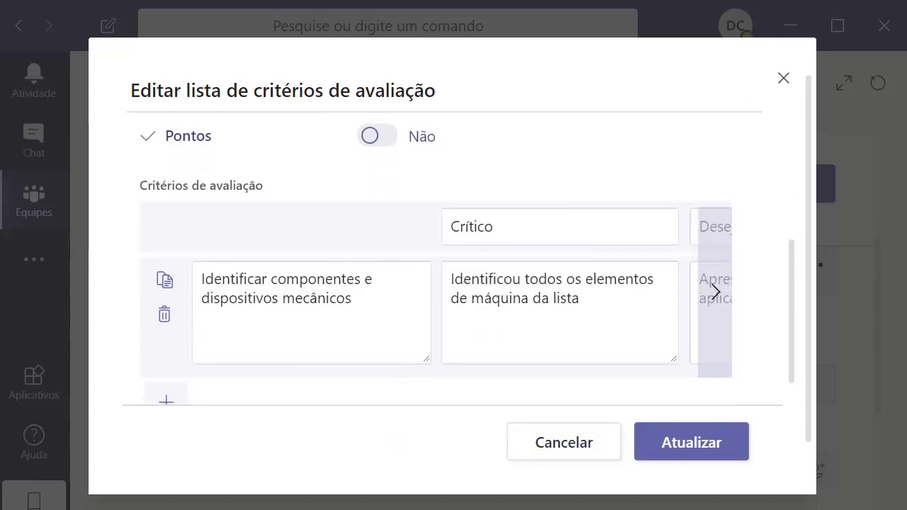
pyautogui.scroll(2, 454, 283)
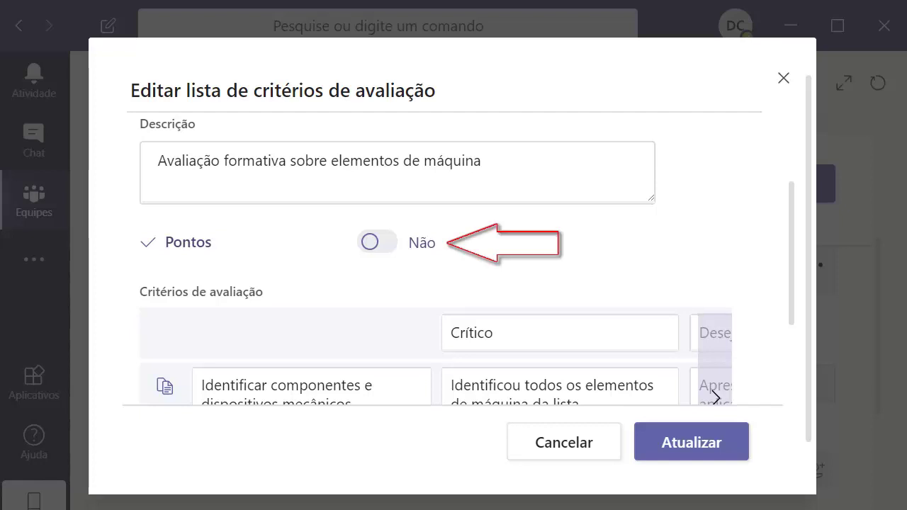
pyautogui.click(378, 242)
pyautogui.scroll(-3, 454, 284)
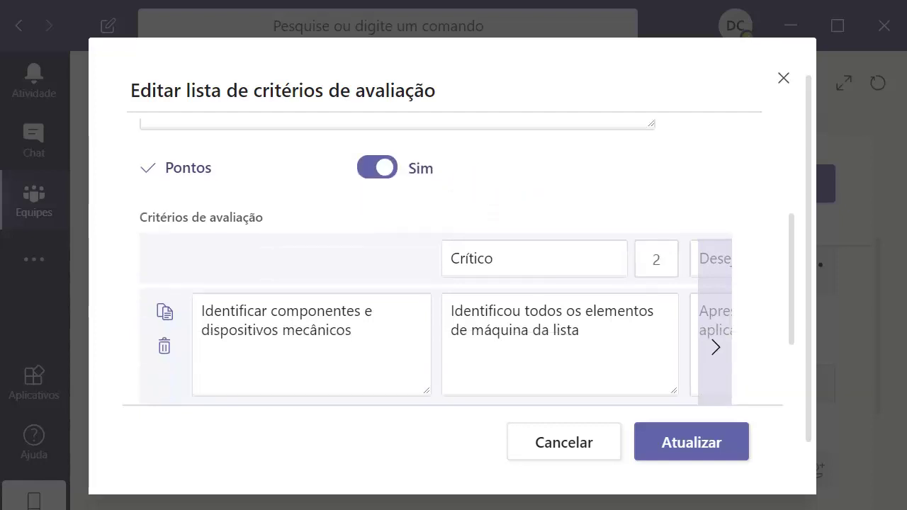
pyautogui.scroll(2, 453, 283)
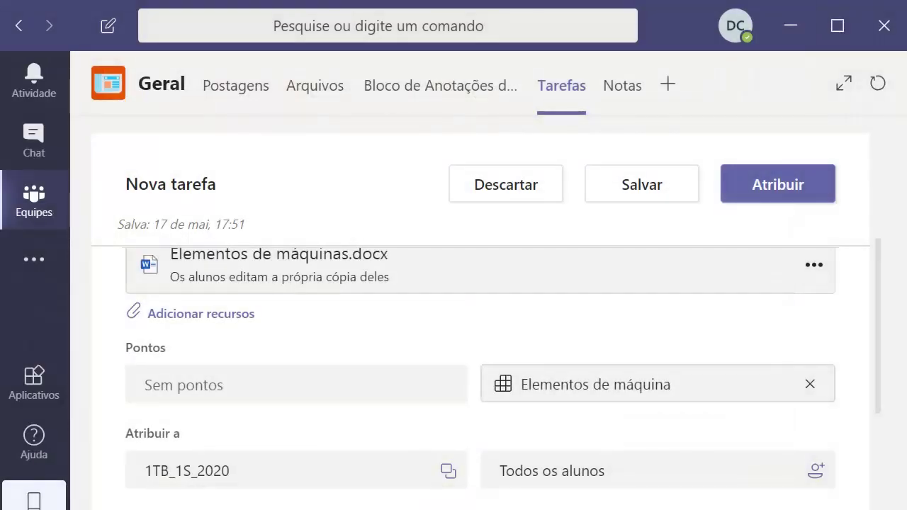
# Step: Check the assignment's recipient and due date settings and save the draft
pyautogui.scroll(-2, 482, 354)
pyautogui.scroll(-1, 482, 355)
pyautogui.scroll(1, 482, 355)
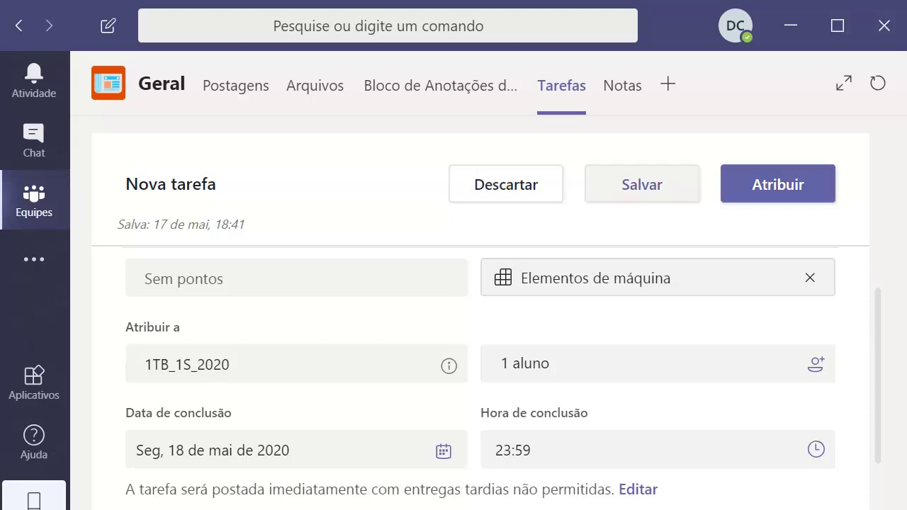
pyautogui.click(642, 185)
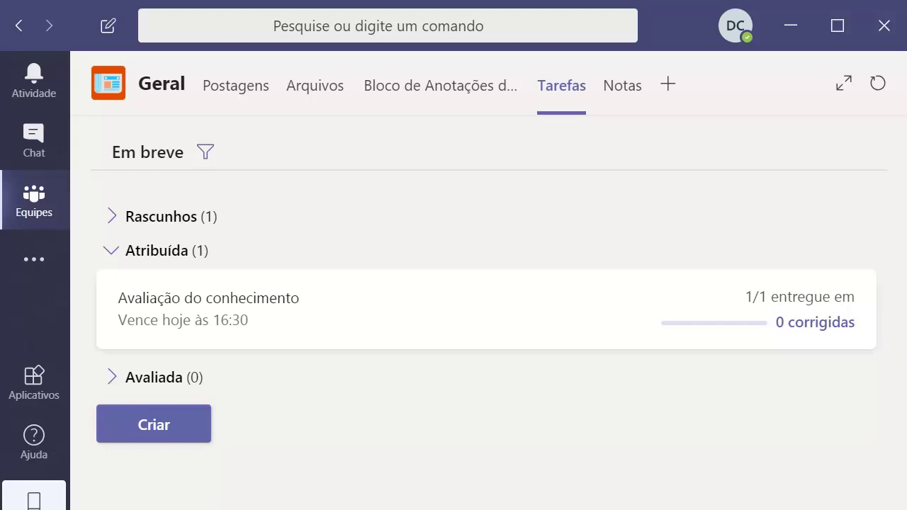
# Step: View the student submissions of the assigned quiz "Avaliação do conhecimento" and return to the assignment list
pyautogui.click(208, 308)
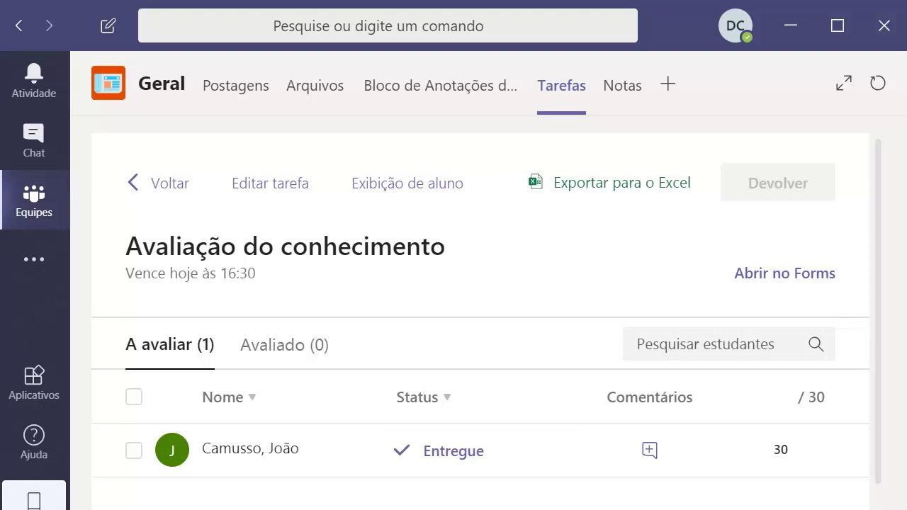
pyautogui.hotkey('alt', 'Left')
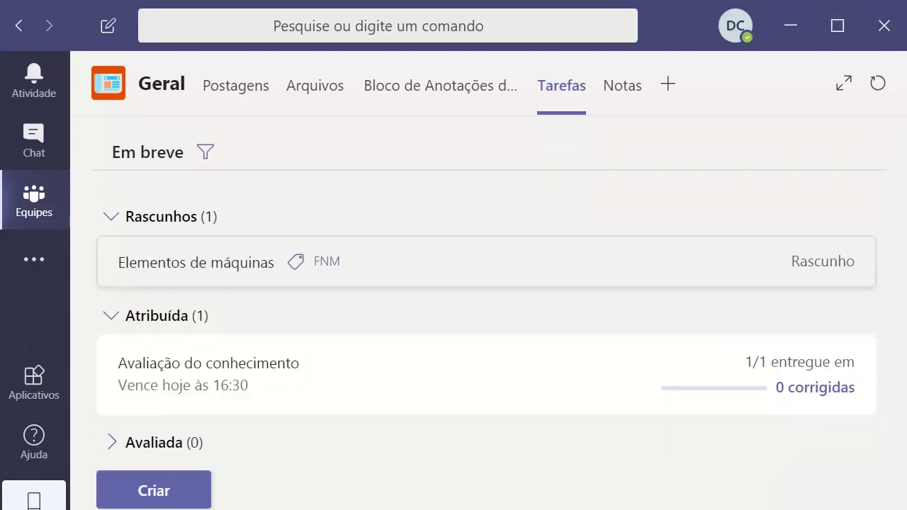
# Step: Reopen the draft "Elementos de máquinas" and assign it
pyautogui.press('Return')
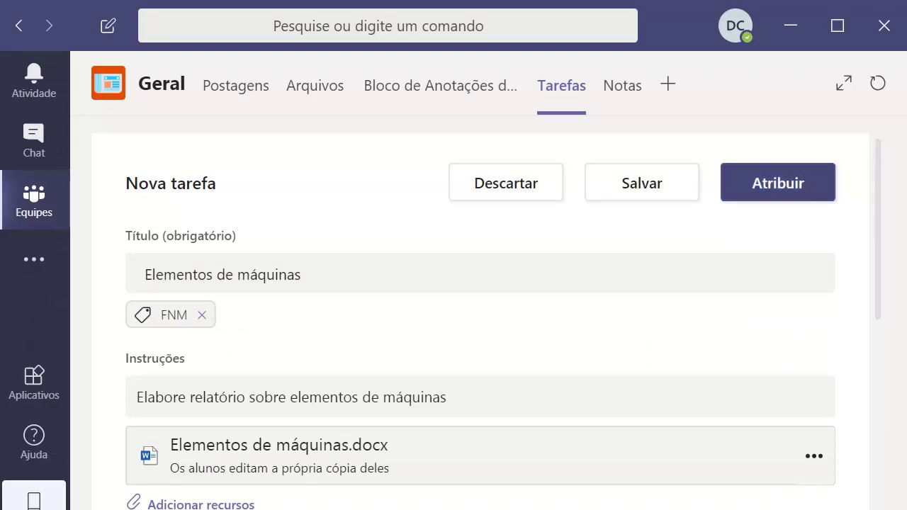
pyautogui.click(778, 182)
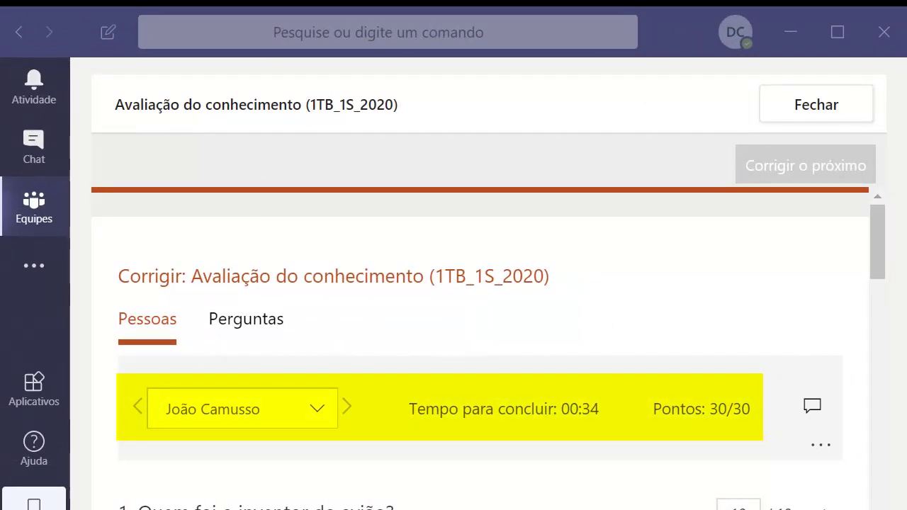
# Step: Try scores of 8 and 5 points for question 1 of the student's submitted quiz, and restore the score to 10
pyautogui.scroll(-3, 479, 347)
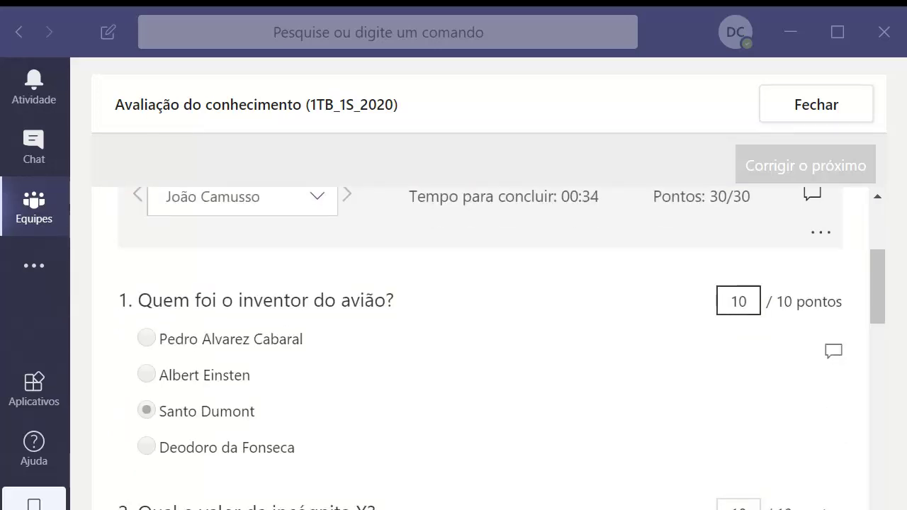
pyautogui.click(738, 301)
pyautogui.press('BackSpace')
pyautogui.press('BackSpace')
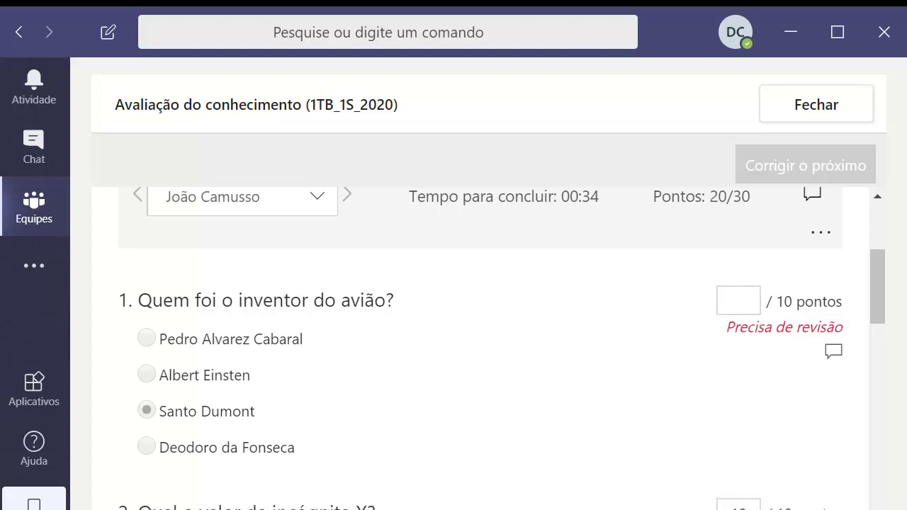
pyautogui.write('8')
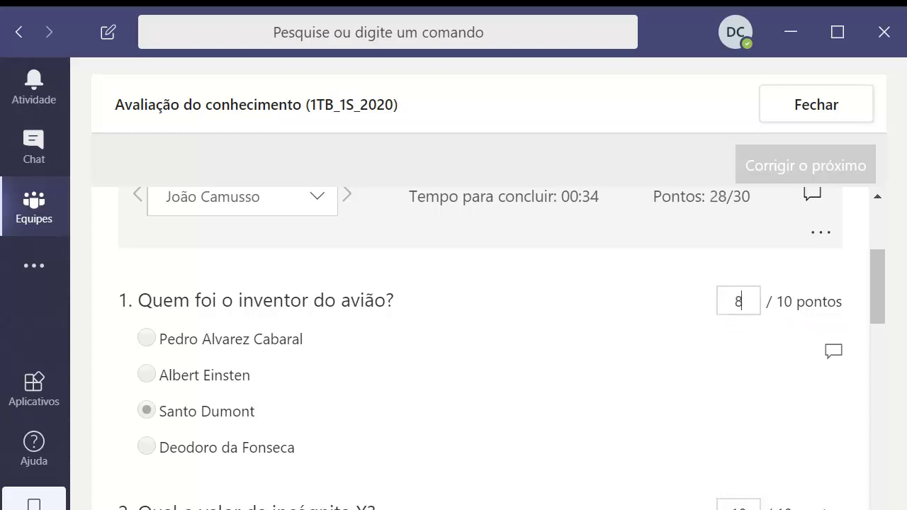
pyautogui.press('BackSpace')
pyautogui.write('5')
pyautogui.press('BackSpace')
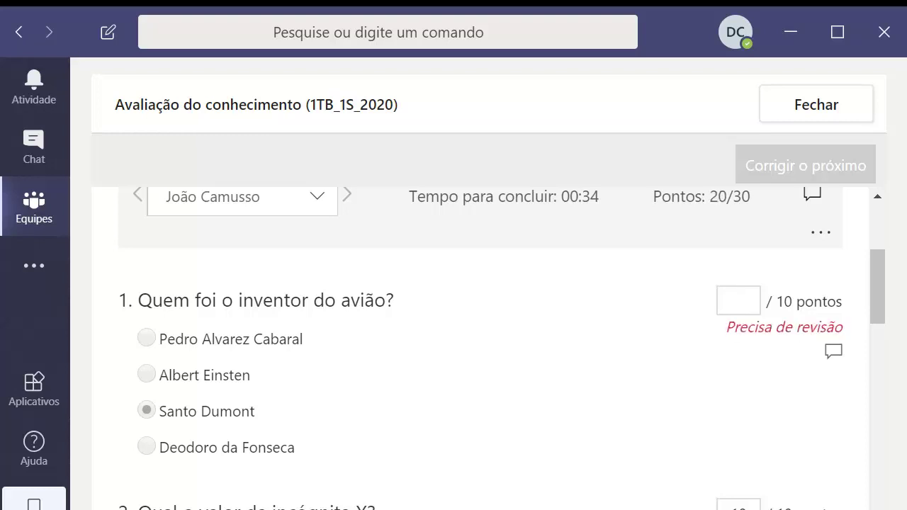
pyautogui.write('10')
pyautogui.press('Tab')
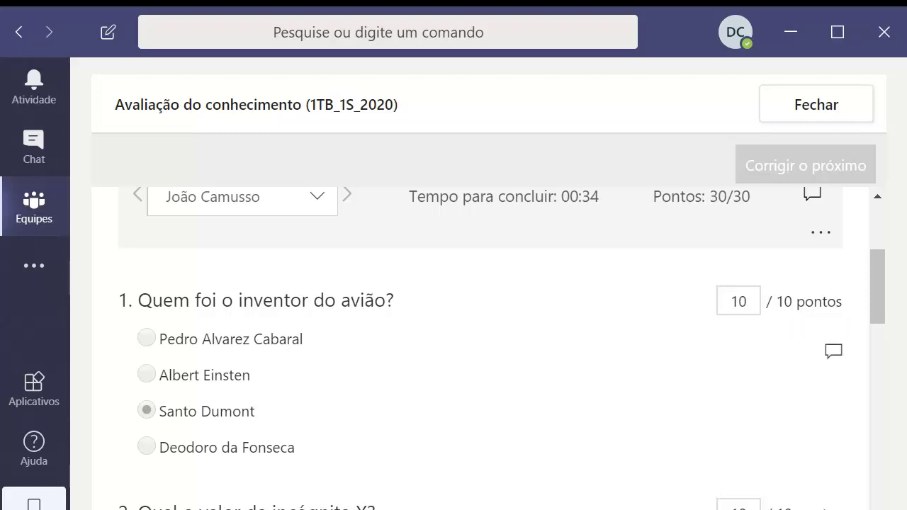
# Step: Open the comment field for question 1 and review the student's answers to all three quiz questions
pyautogui.press('Return')
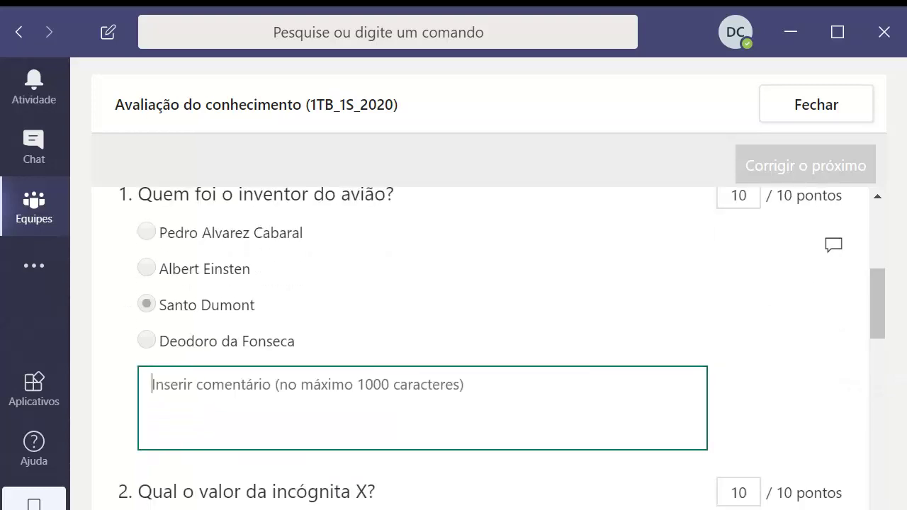
pyautogui.press('Tab')
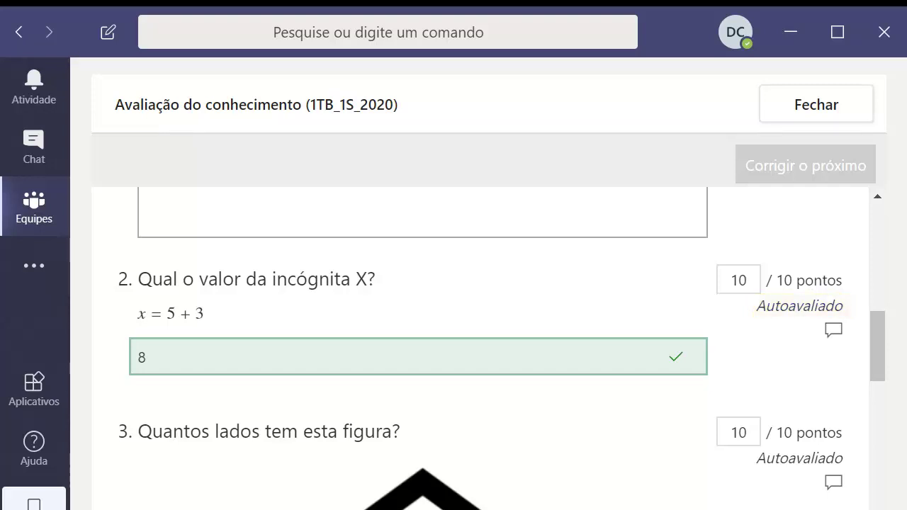
pyautogui.scroll(-3, 489, 347)
pyautogui.scroll(-3, 480, 347)
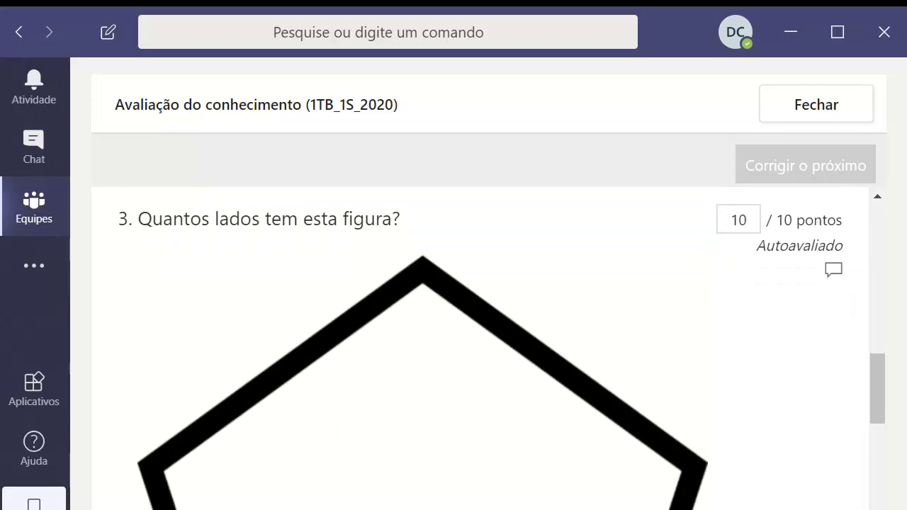
pyautogui.scroll(-10, 479, 347)
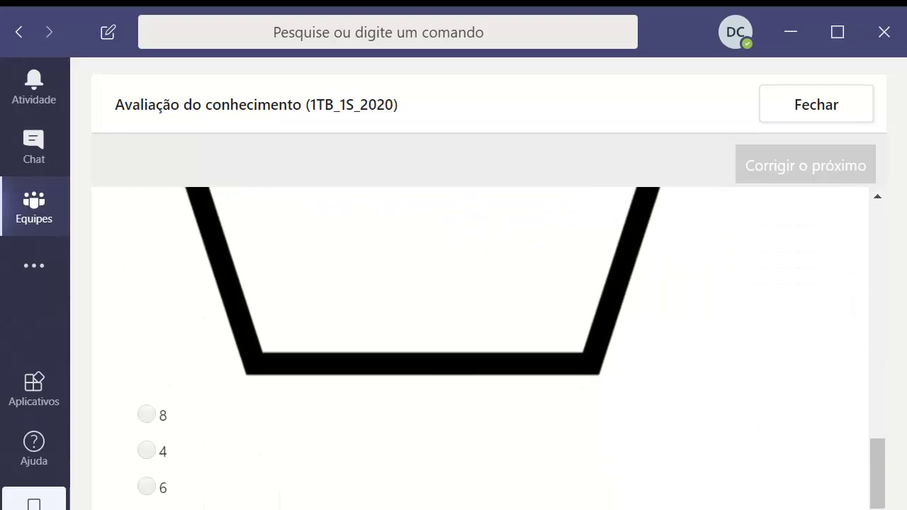
pyautogui.scroll(20, 480, 348)
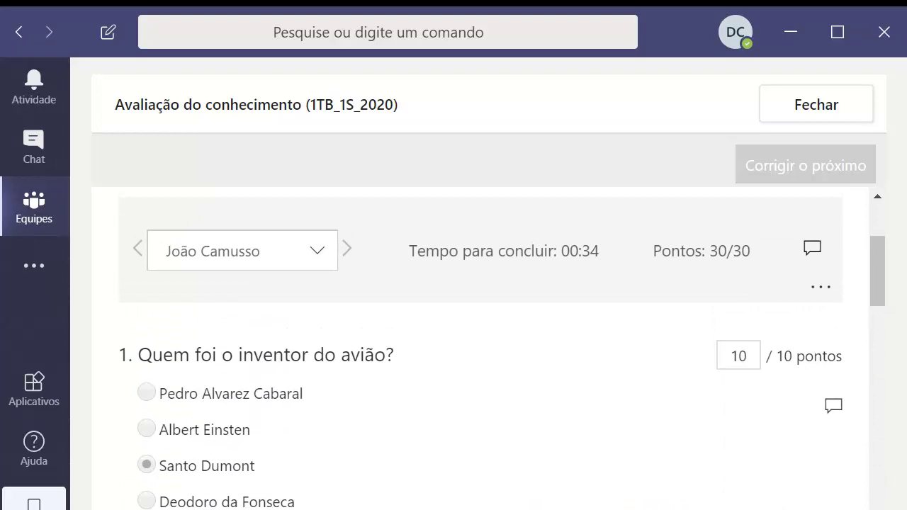
pyautogui.scroll(4, 480, 347)
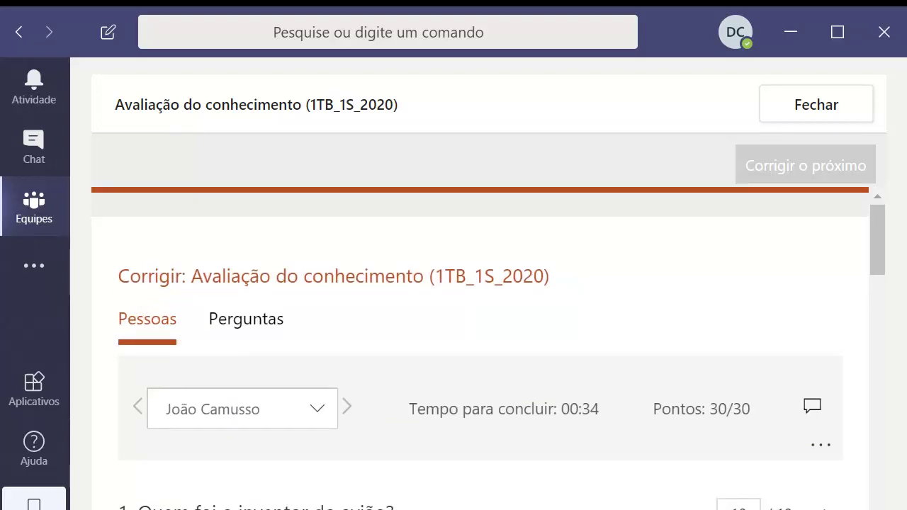
# Step: Browse the quiz grading by question through questions 1 to 3, and return to the grading view by person
pyautogui.click(246, 320)
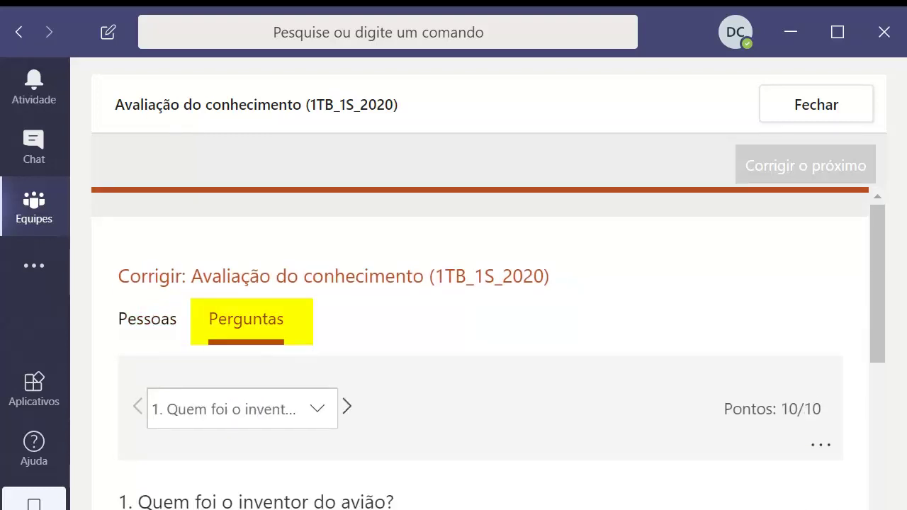
pyautogui.click(346, 406)
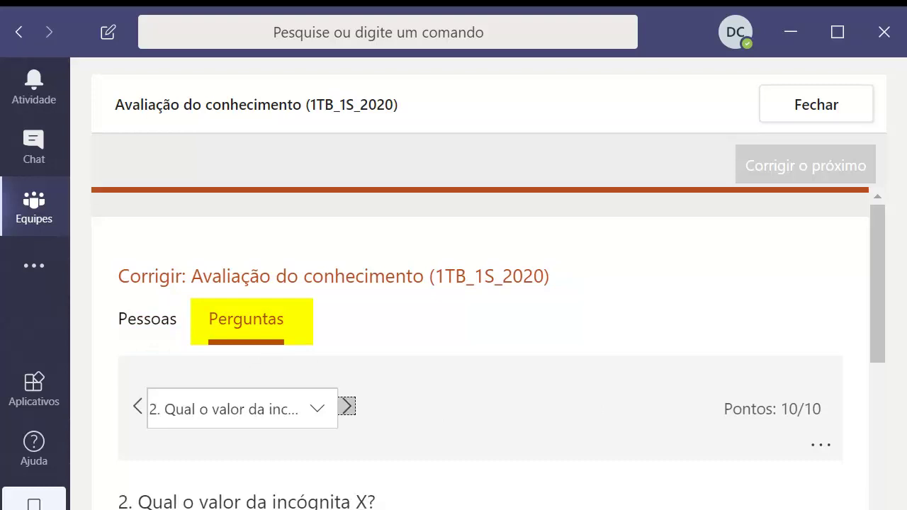
pyautogui.press('Return')
pyautogui.scroll(-3, 480, 354)
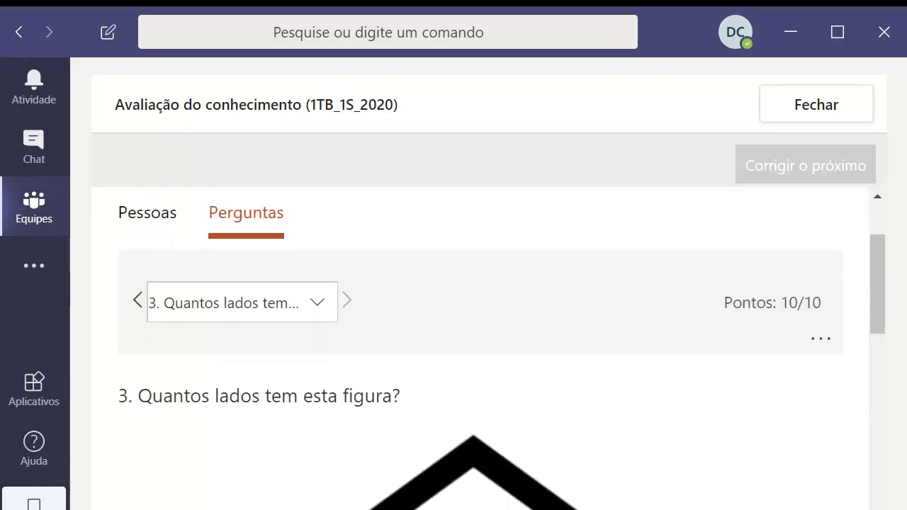
pyautogui.click(137, 301)
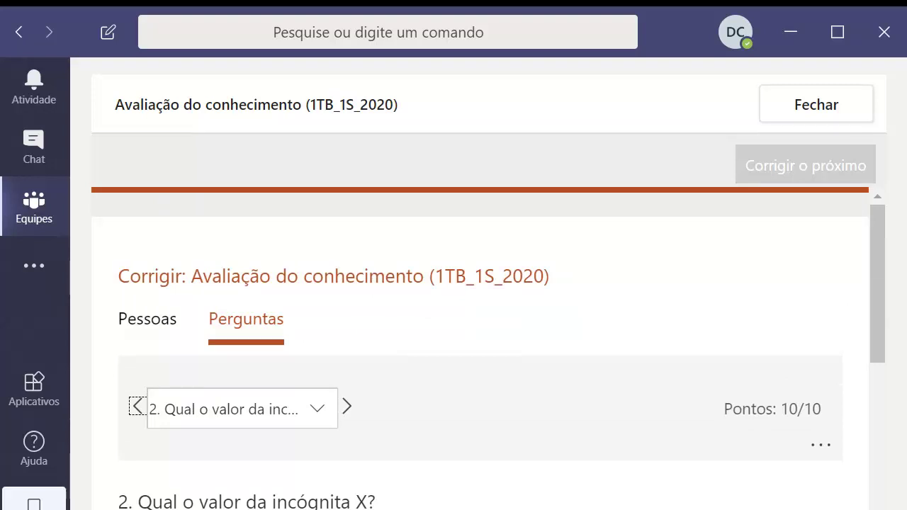
pyautogui.click(149, 323)
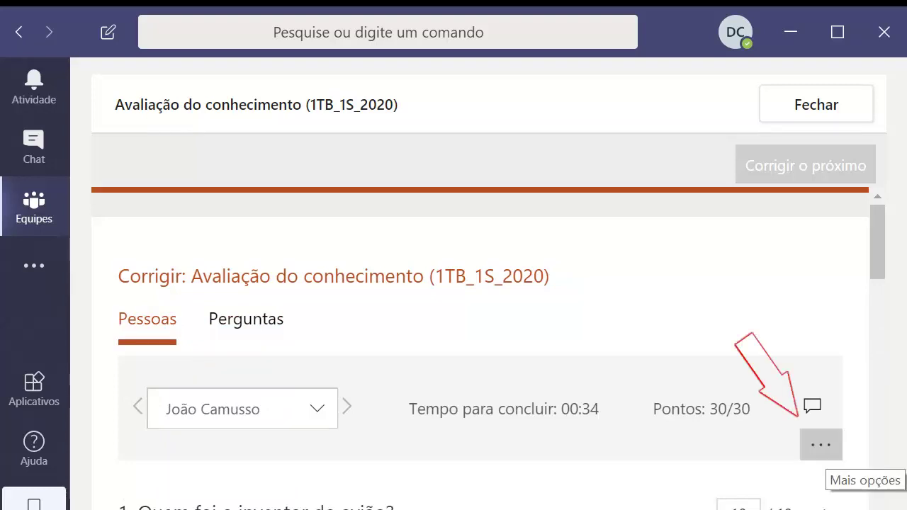
pyautogui.click(820, 444)
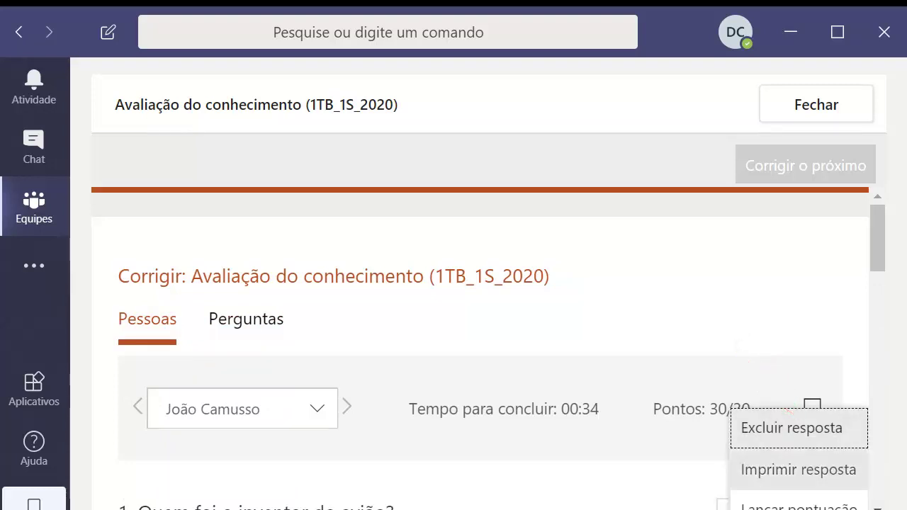
pyautogui.scroll(-3, 800, 467)
pyautogui.scroll(2, 493, 309)
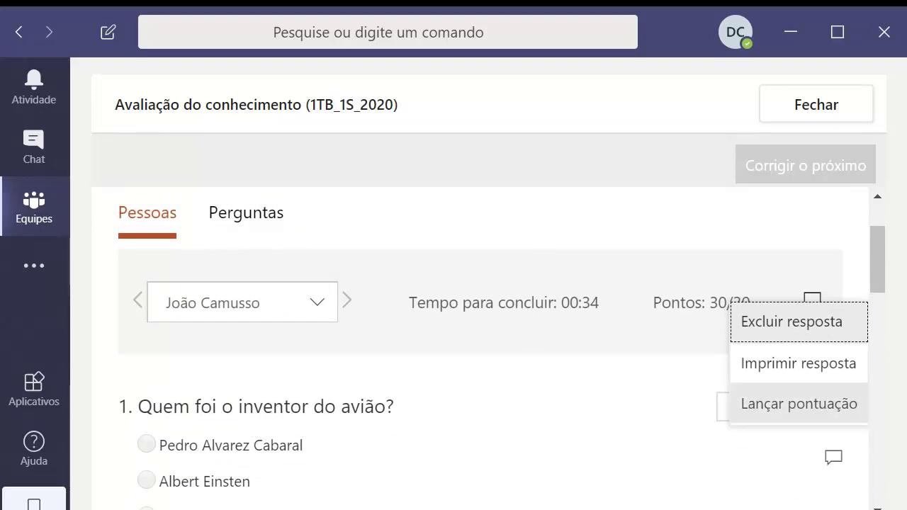
pyautogui.click(798, 403)
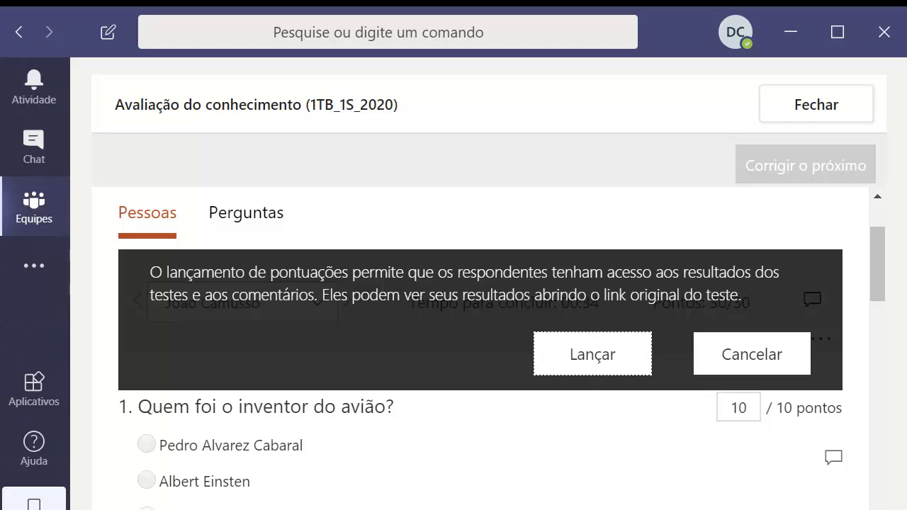
pyautogui.click(752, 353)
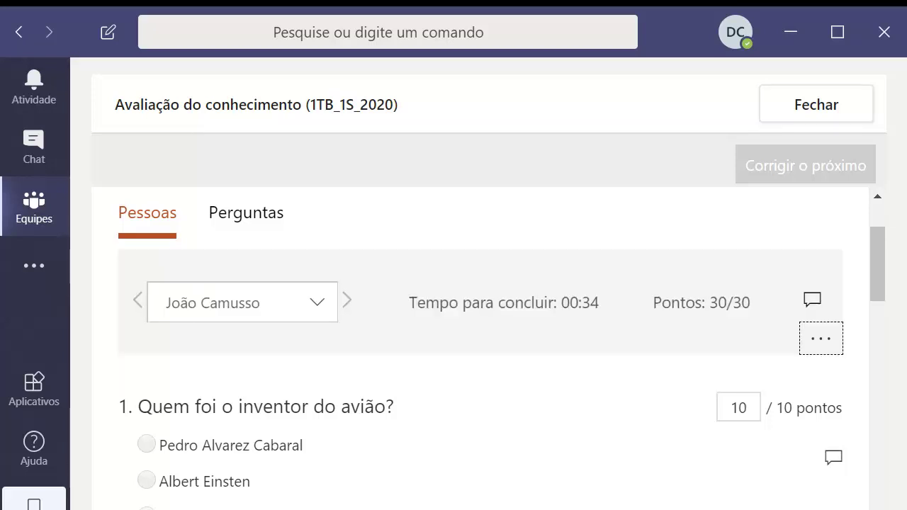
# Step: Add the comment "Parabéns você acertou 100%" to the student's answer to question 1
pyautogui.click(834, 457)
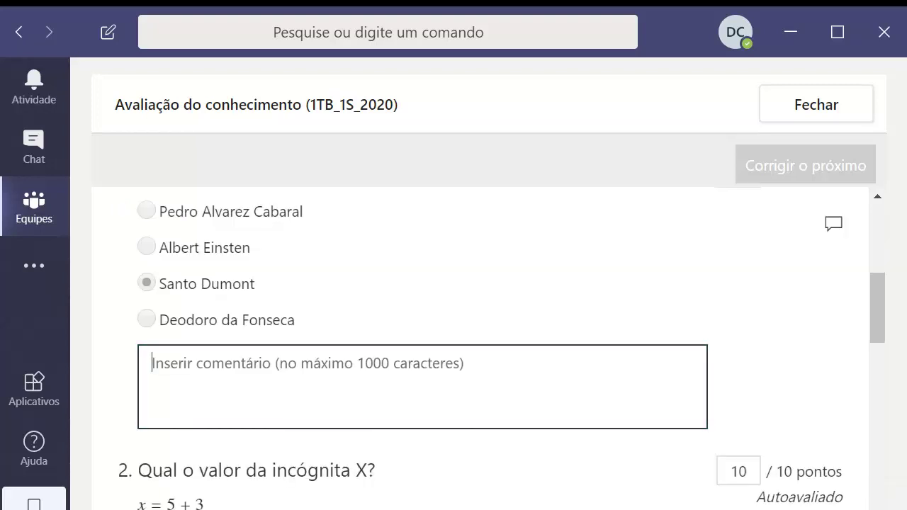
pyautogui.write('Parabéns você acertou ')
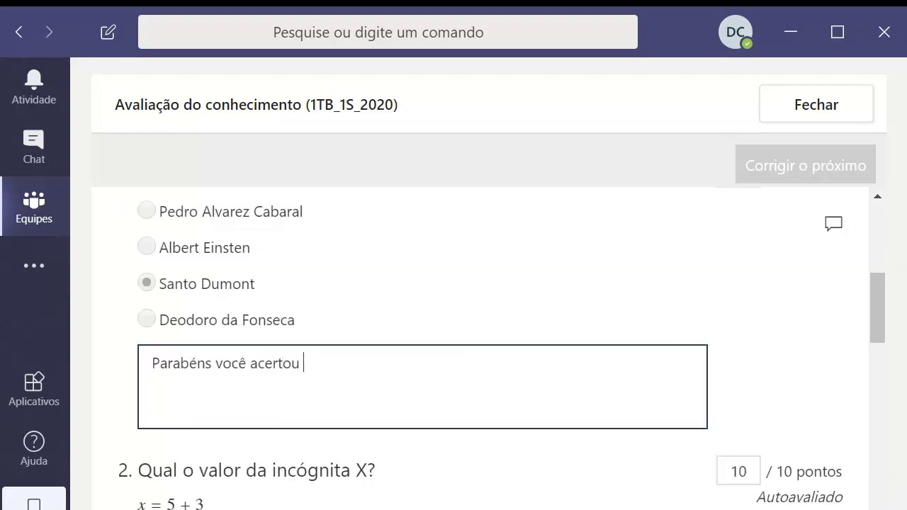
pyautogui.write('100%')
pyautogui.scroll(3, 496, 319)
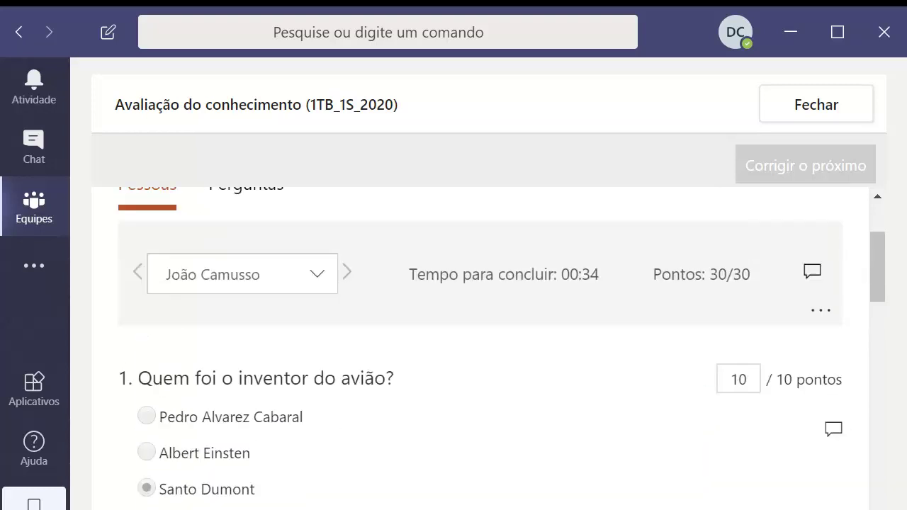
# Step: Release the student's quiz score so the results and comments are accessible
pyautogui.click(820, 317)
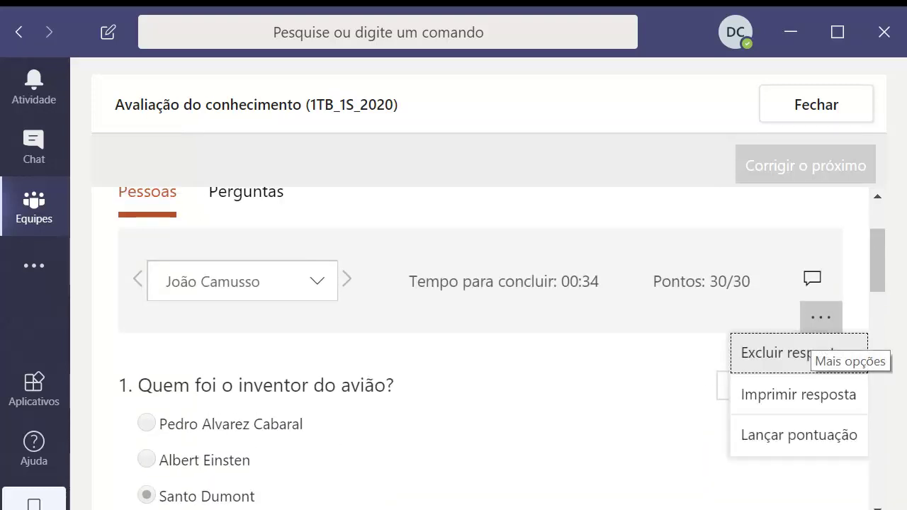
pyautogui.scroll(-3, 779, 354)
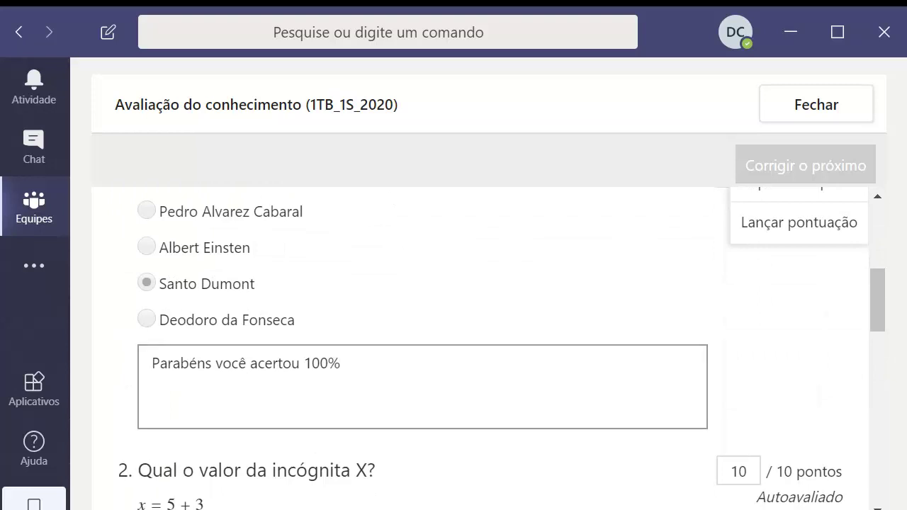
pyautogui.scroll(3, 496, 347)
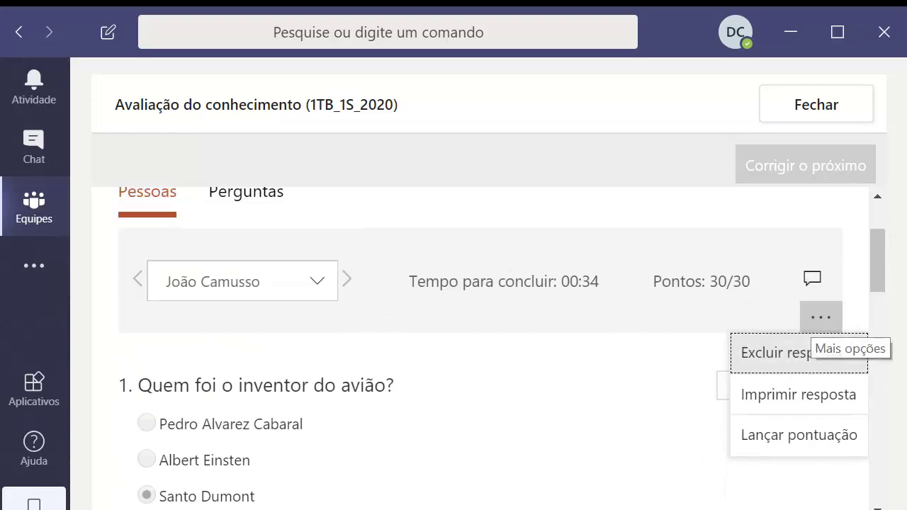
pyautogui.click(799, 435)
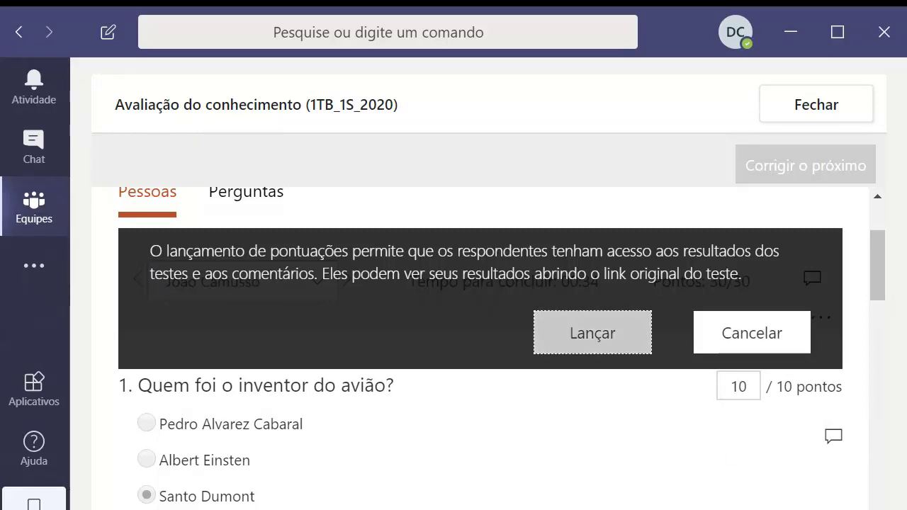
pyautogui.click(592, 334)
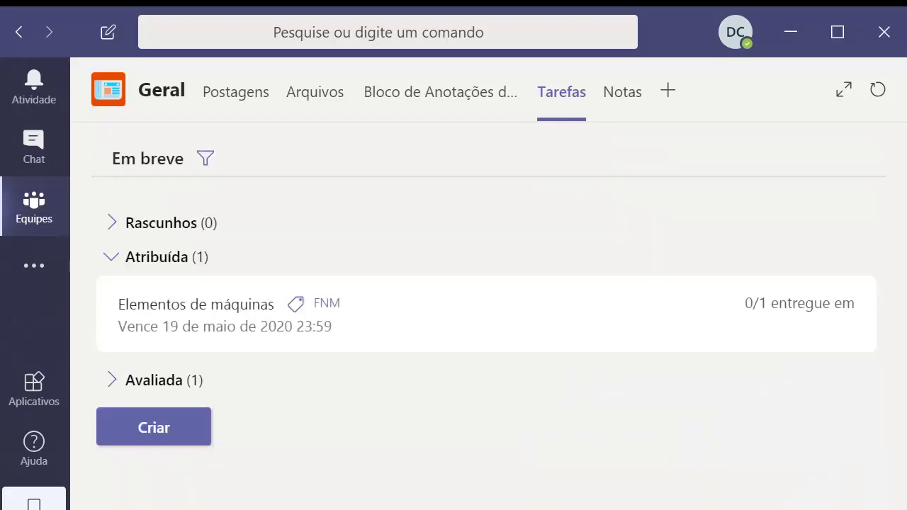
# Step: Open the graded assignment "Avaliação do conhecimento" and check the student's returned status, comments and score
pyautogui.click(112, 380)
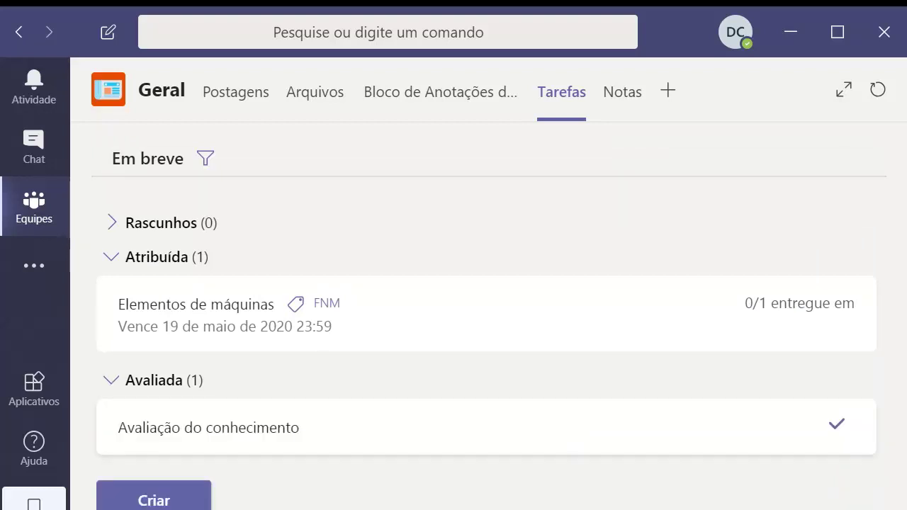
pyautogui.click(209, 427)
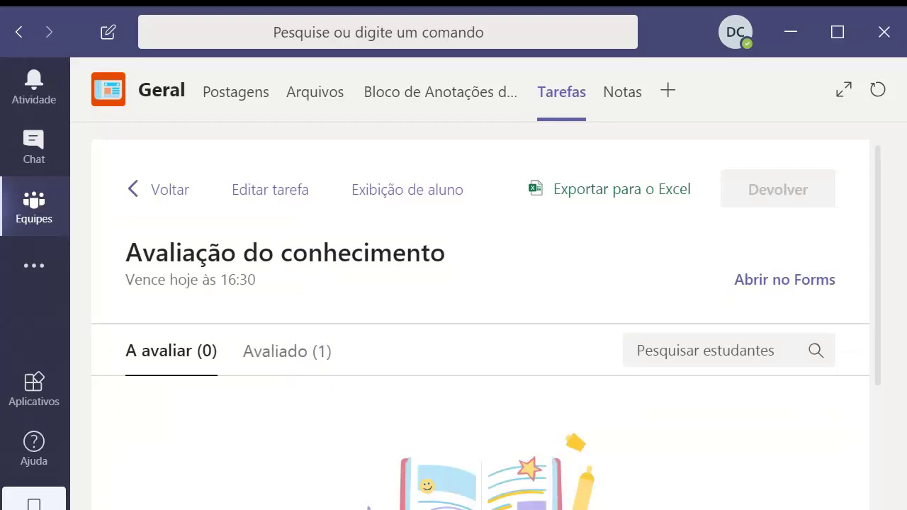
pyautogui.click(287, 350)
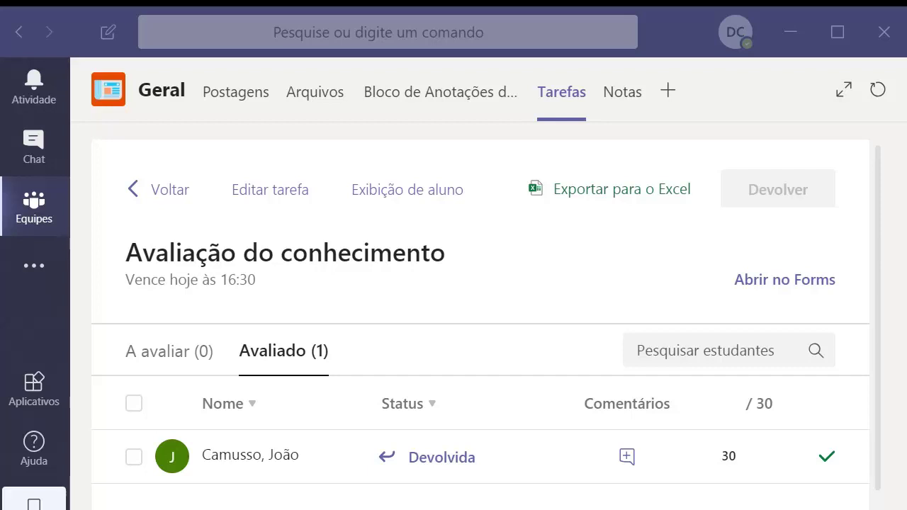
pyautogui.click(627, 457)
pyautogui.click(627, 457)
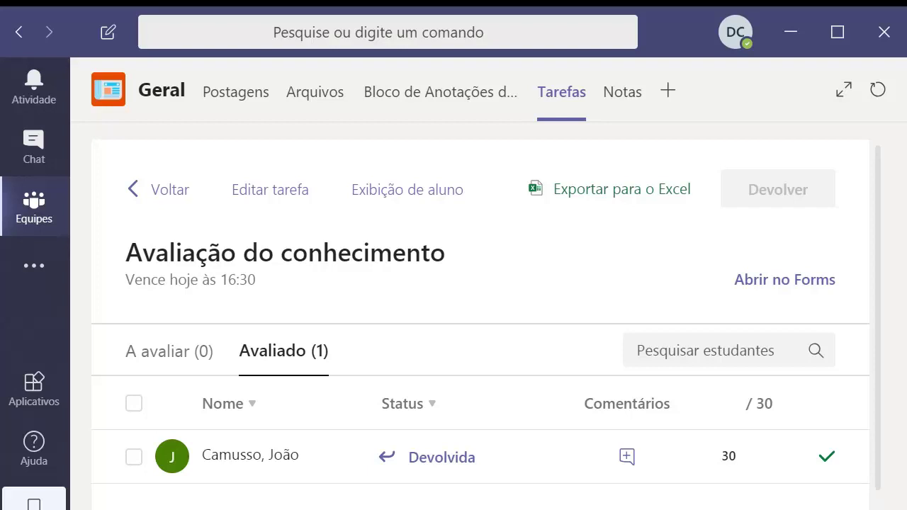
pyautogui.click(465, 456)
pyautogui.scroll(-2, 466, 455)
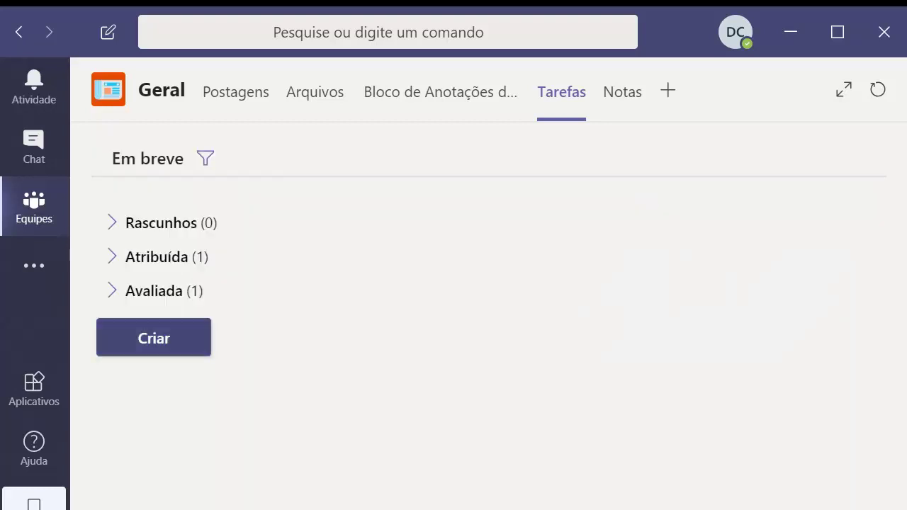
pyautogui.click(153, 338)
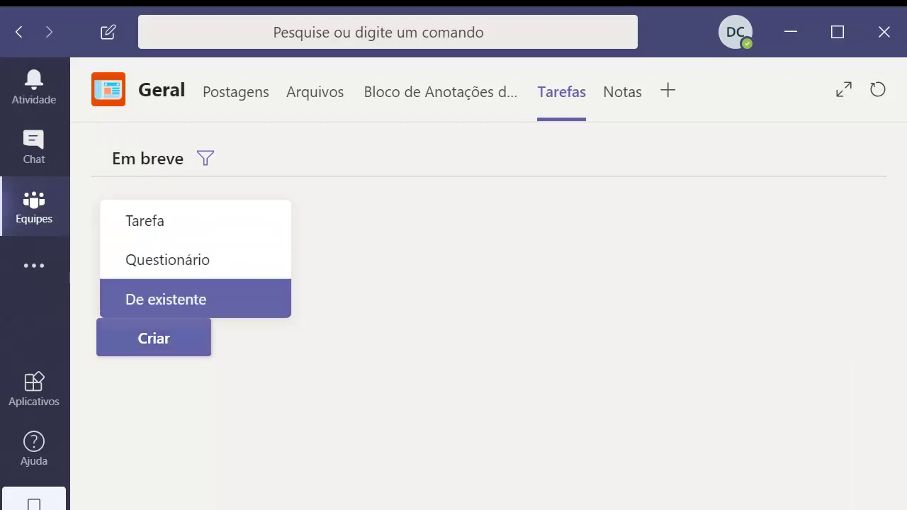
pyautogui.click(166, 300)
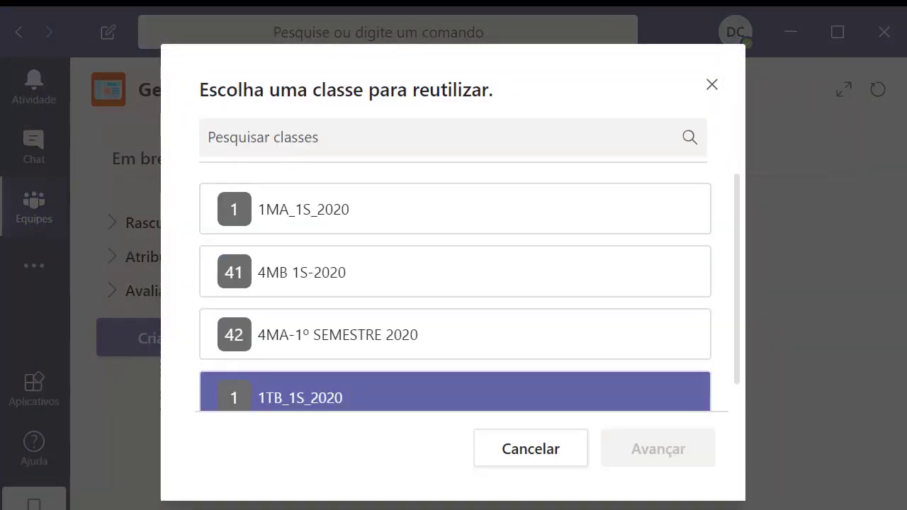
pyautogui.click(531, 449)
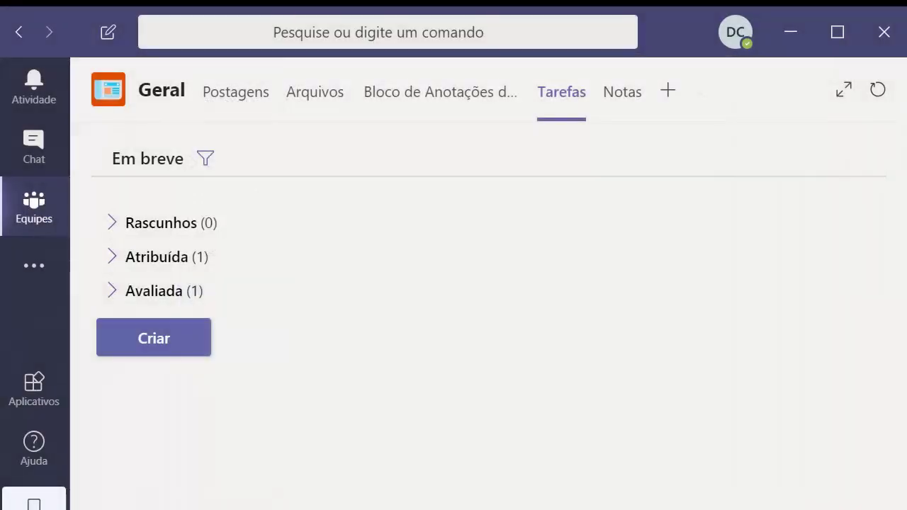
# Step: Create a new quiz assignment using the existing form "Avaliação do conhecimento"
pyautogui.click(154, 338)
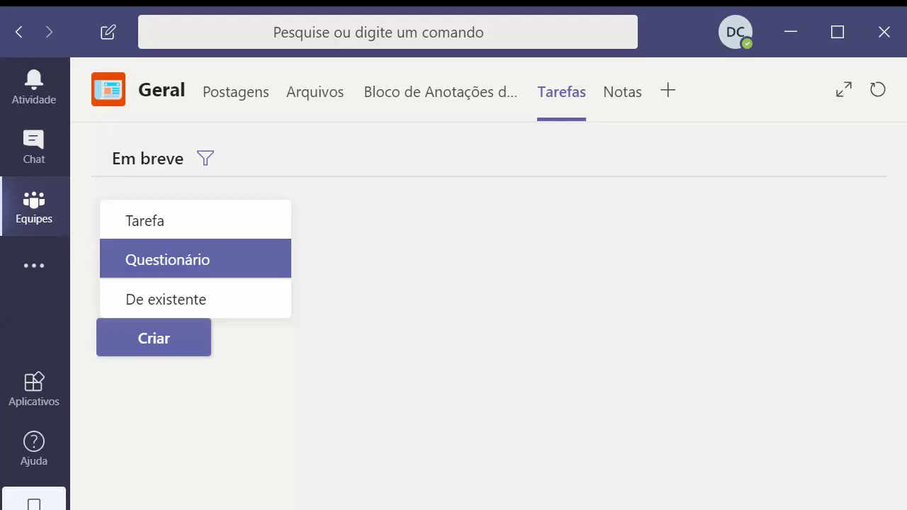
pyautogui.click(167, 260)
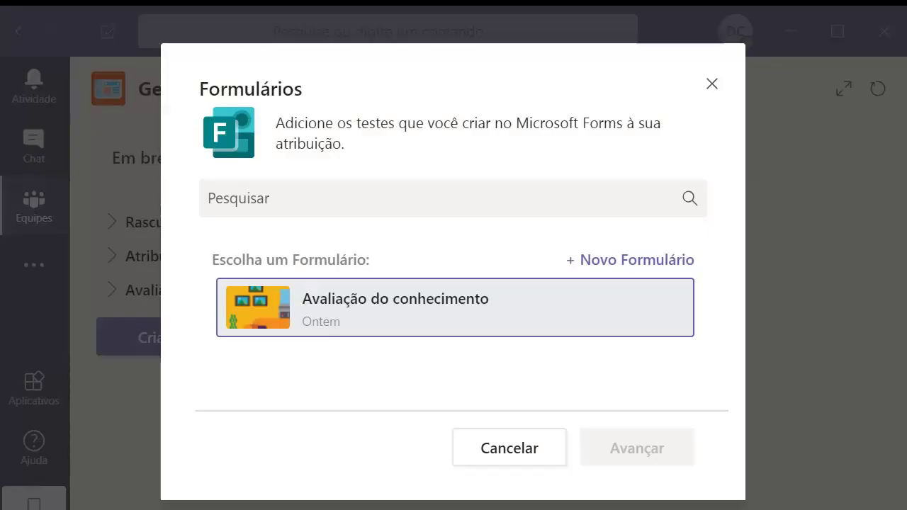
pyautogui.click(455, 308)
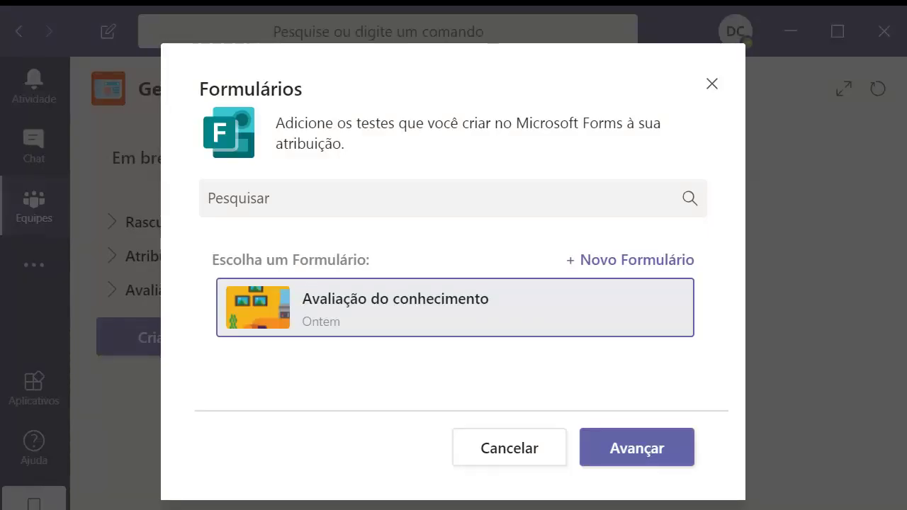
pyautogui.click(637, 448)
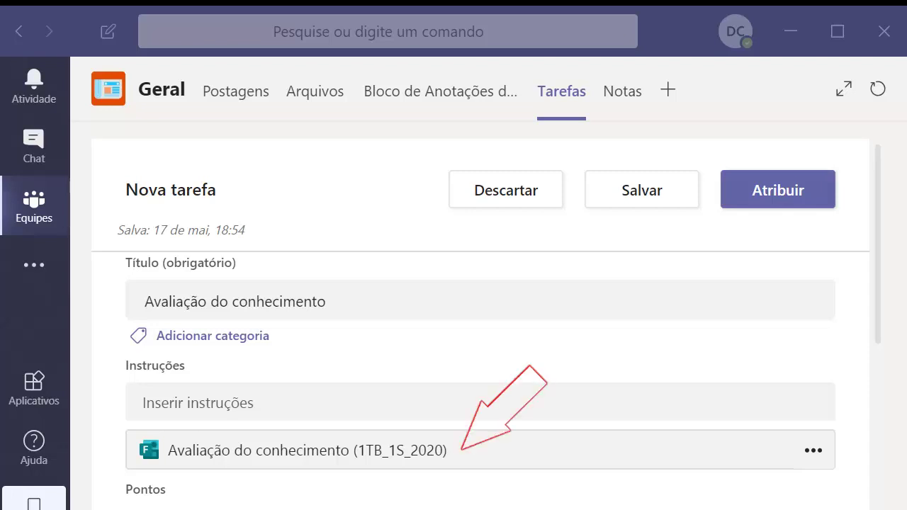
# Step: Review the new assignment's settings and open its attached form "Avaliação do conhecimento (1TB_1S_2020)" in Teams
pyautogui.scroll(-3, 481, 383)
pyautogui.scroll(-3, 480, 383)
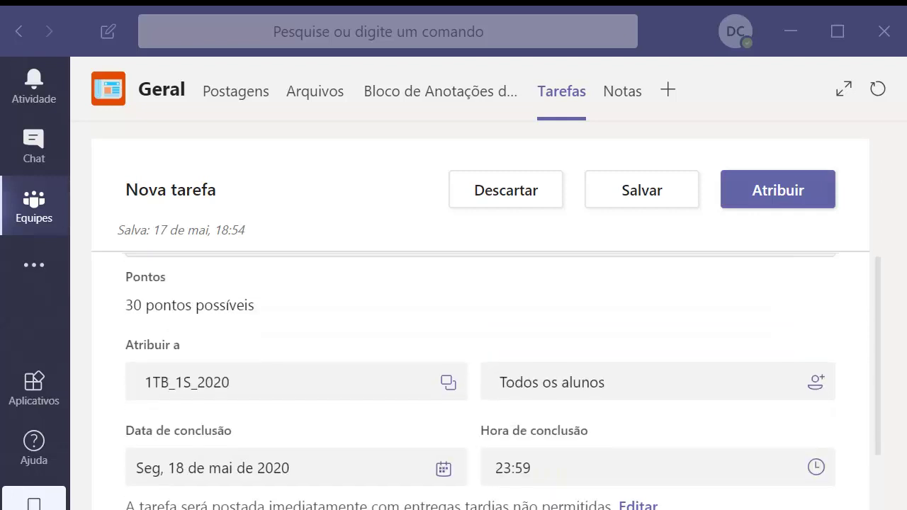
pyautogui.scroll(3, 480, 382)
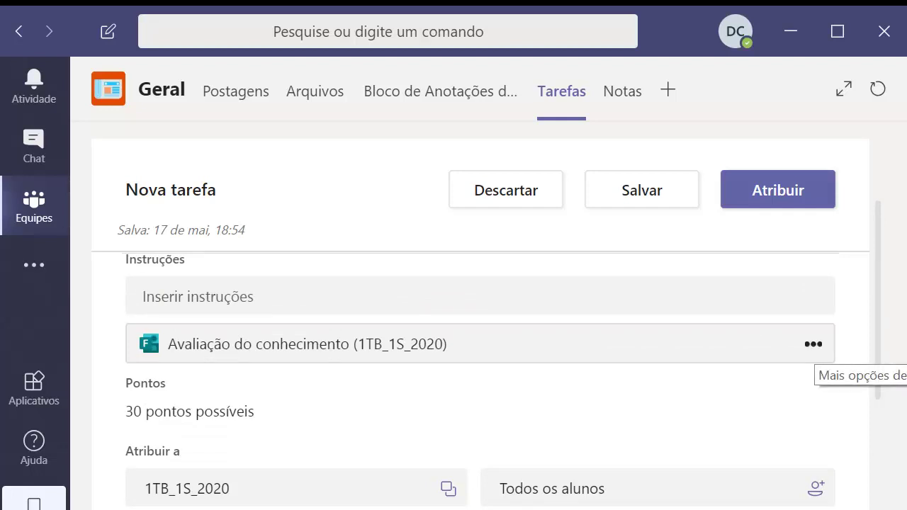
pyautogui.click(813, 343)
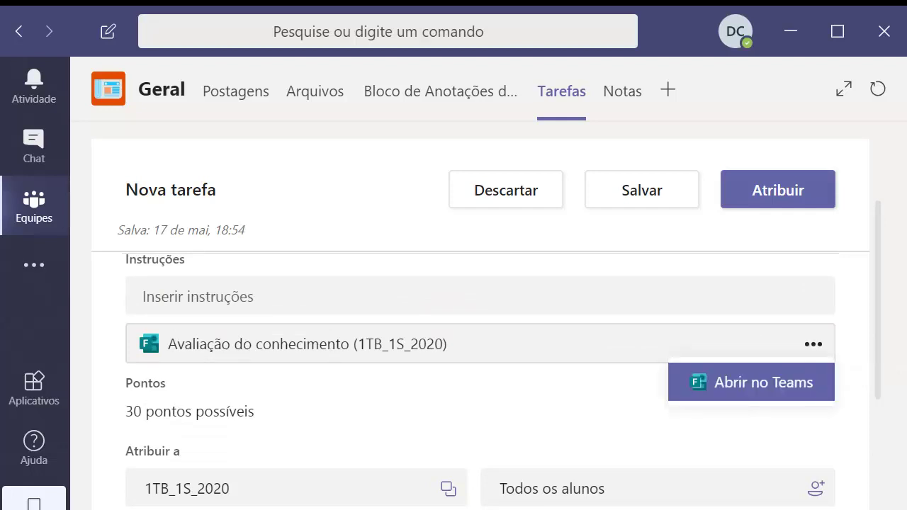
pyautogui.press('Return')
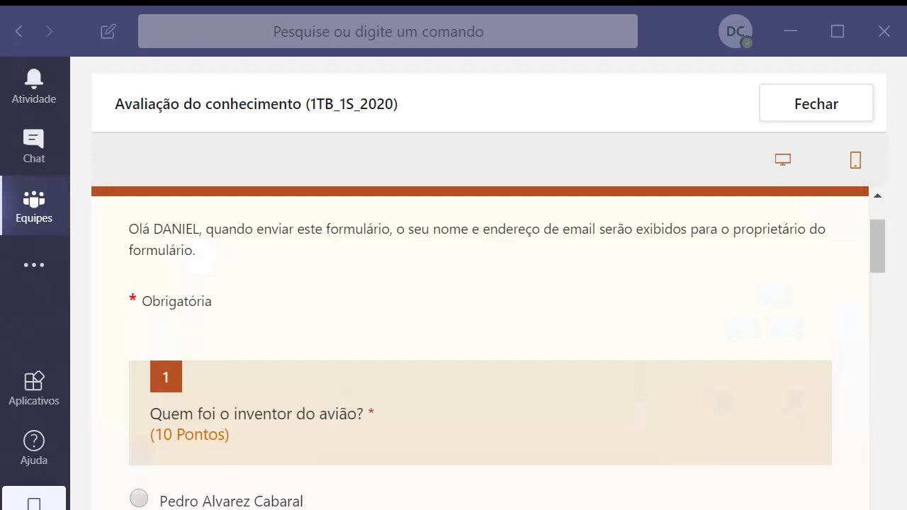
# Step: Preview the quiz in the mobile layout and look through all its questions down to the submit area
pyautogui.click(856, 160)
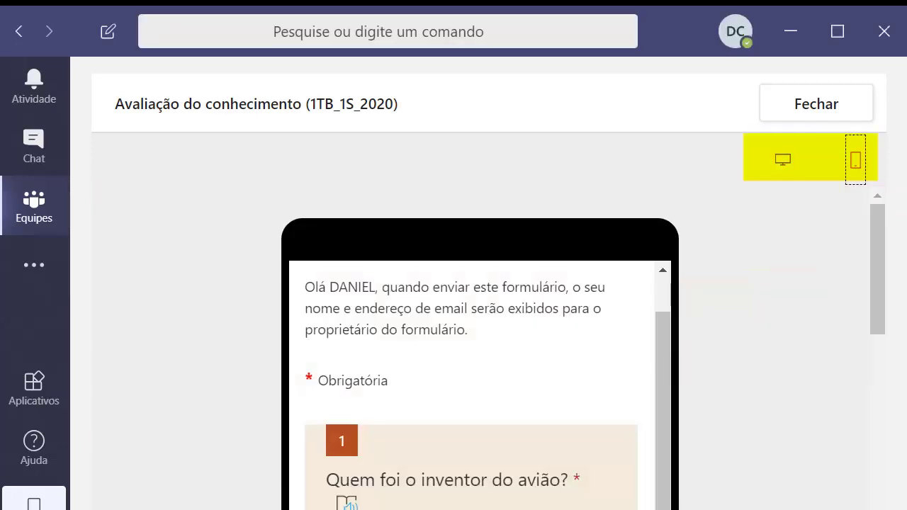
pyautogui.scroll(-6, 471, 386)
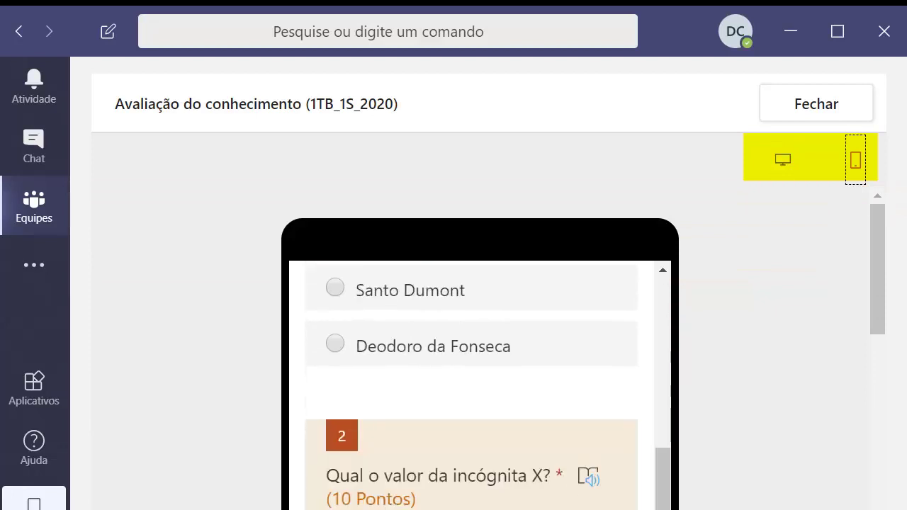
pyautogui.scroll(-5, 472, 386)
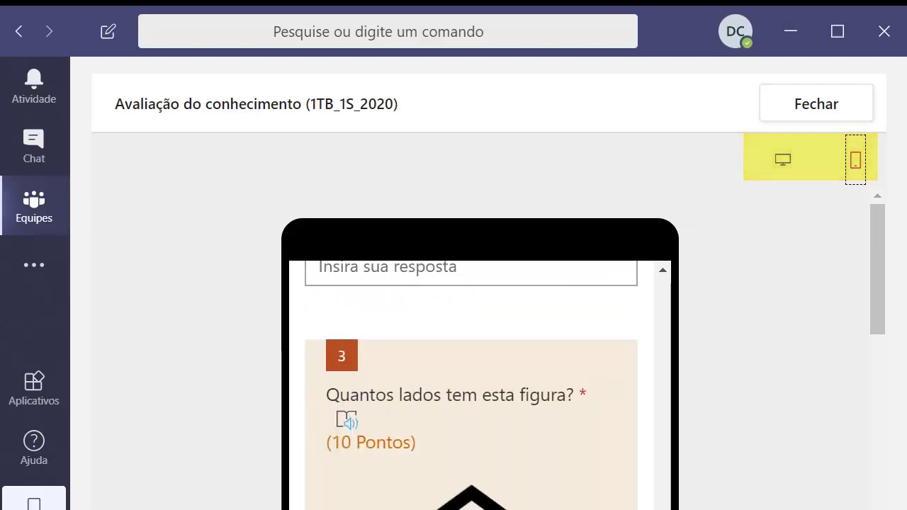
pyautogui.scroll(-6, 471, 386)
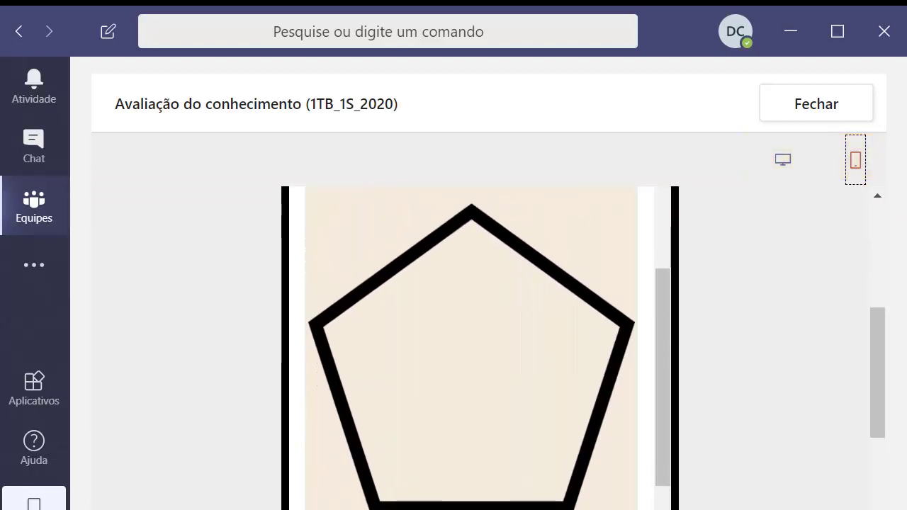
pyautogui.scroll(-6, 472, 386)
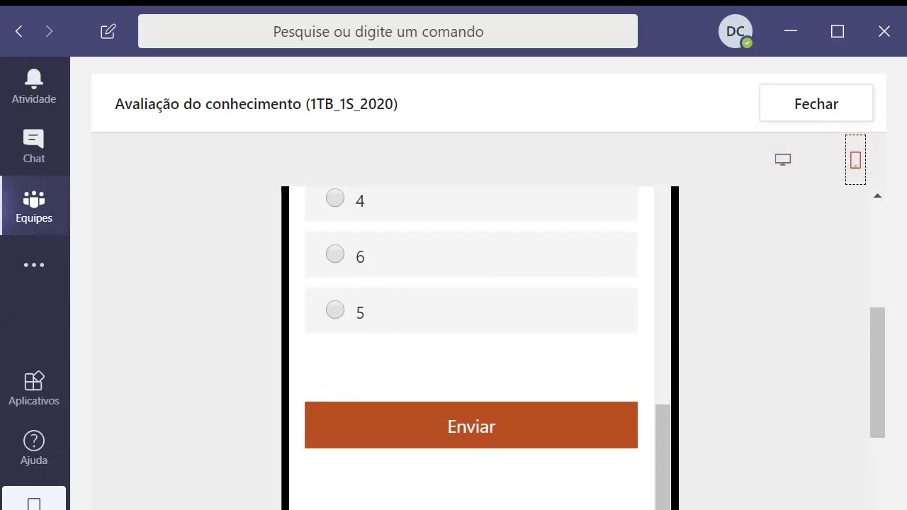
pyautogui.scroll(15, 472, 386)
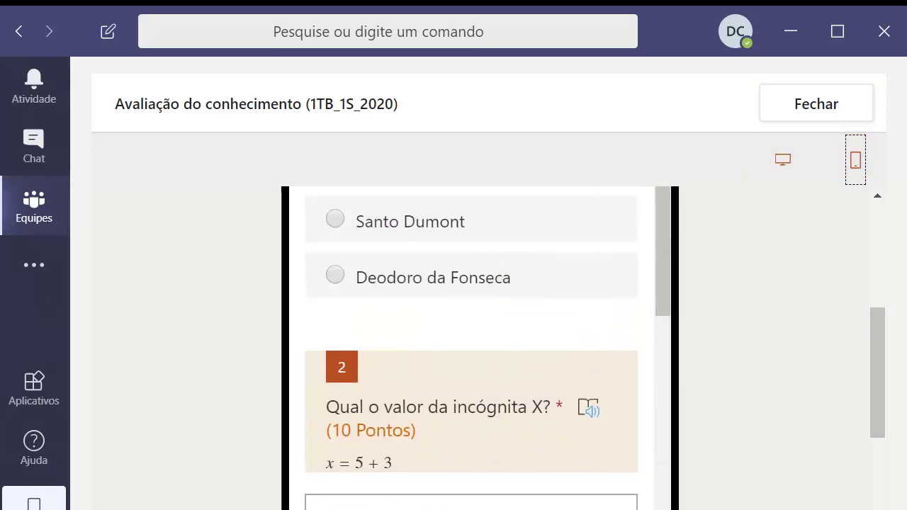
# Step: Preview the quiz in the computer layout, check its questions and the answer choices of question 3, and close the preview
pyautogui.click(782, 159)
pyautogui.scroll(5, 480, 347)
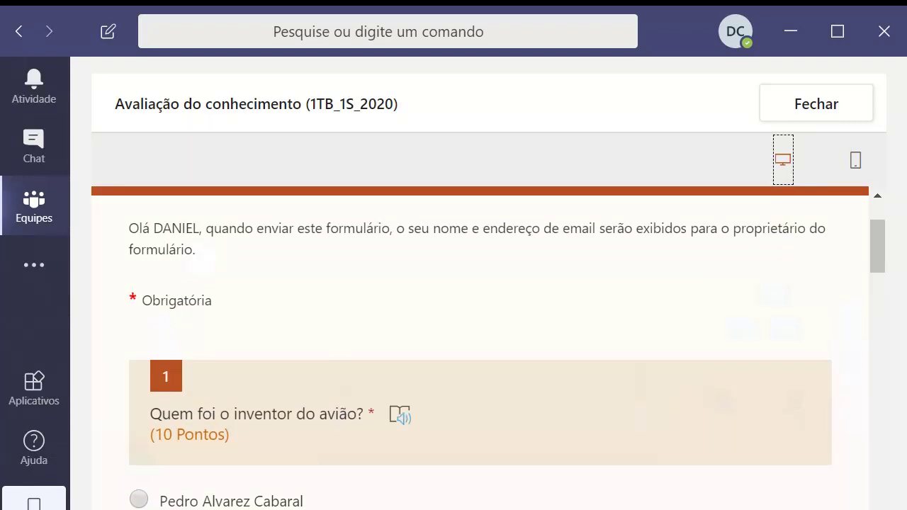
pyautogui.scroll(-3, 480, 347)
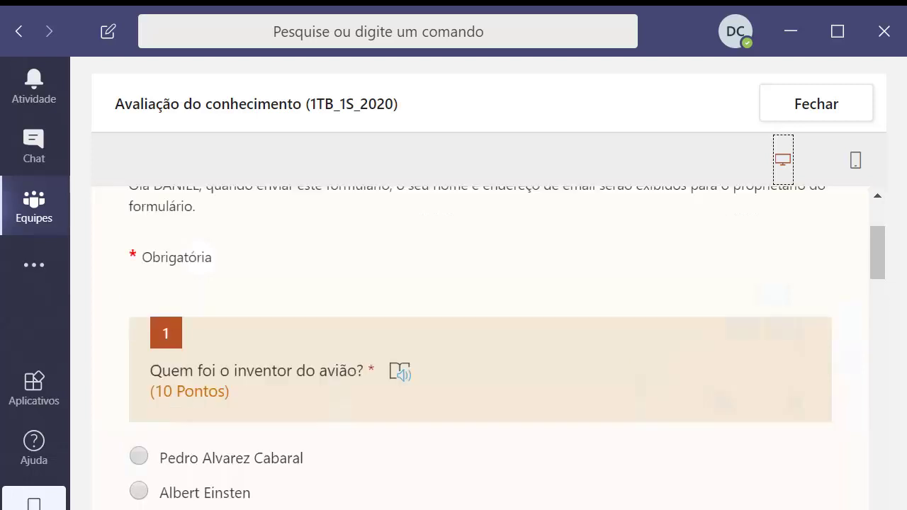
pyautogui.scroll(2, 481, 347)
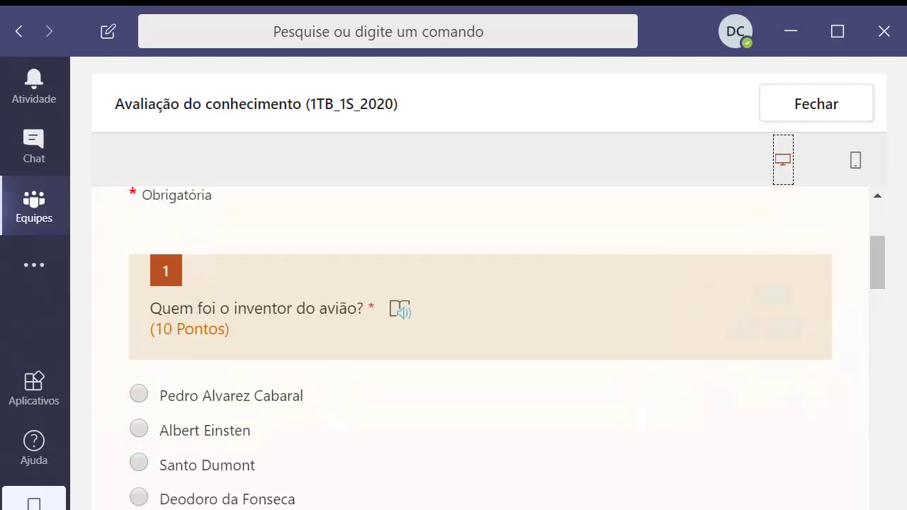
pyautogui.scroll(-5, 481, 347)
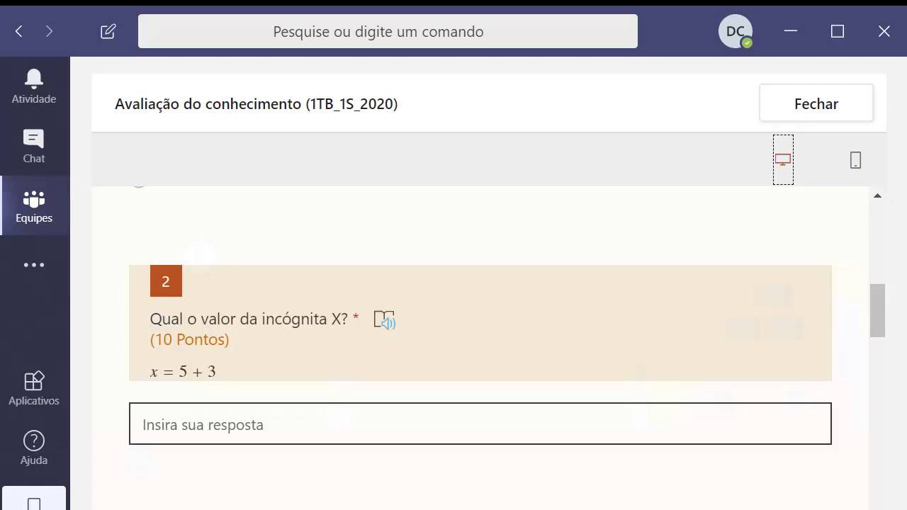
pyautogui.scroll(-3, 480, 347)
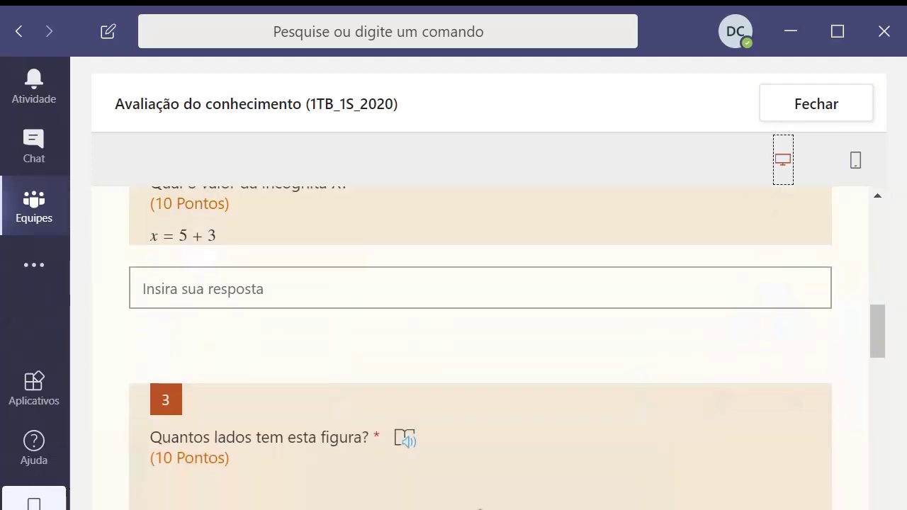
pyautogui.scroll(-8, 480, 347)
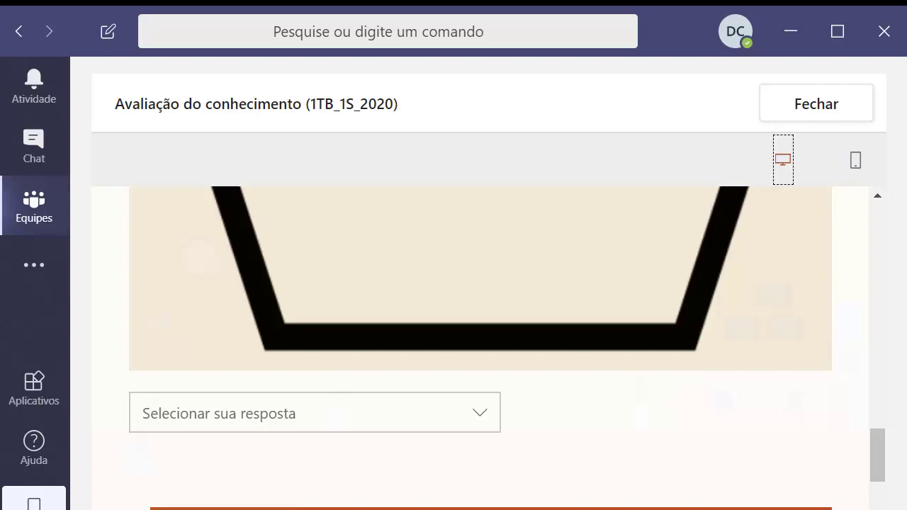
pyautogui.click(315, 412)
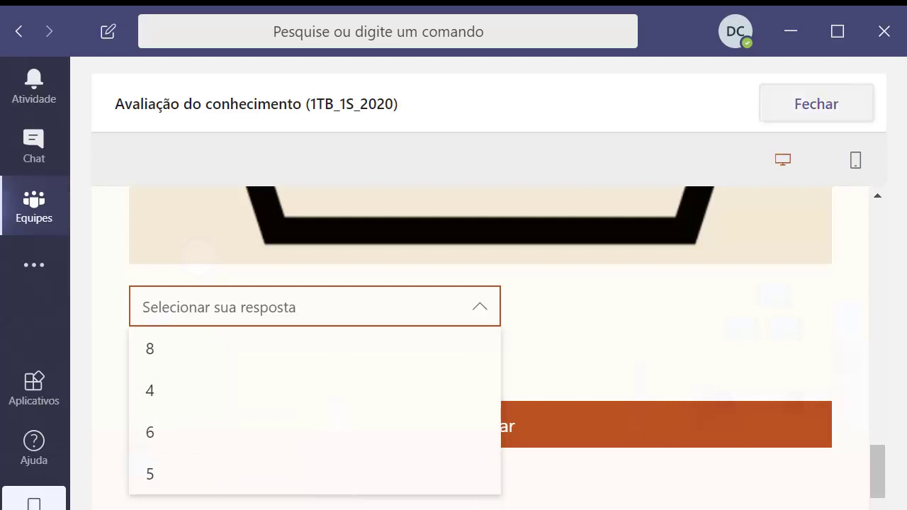
pyautogui.click(816, 104)
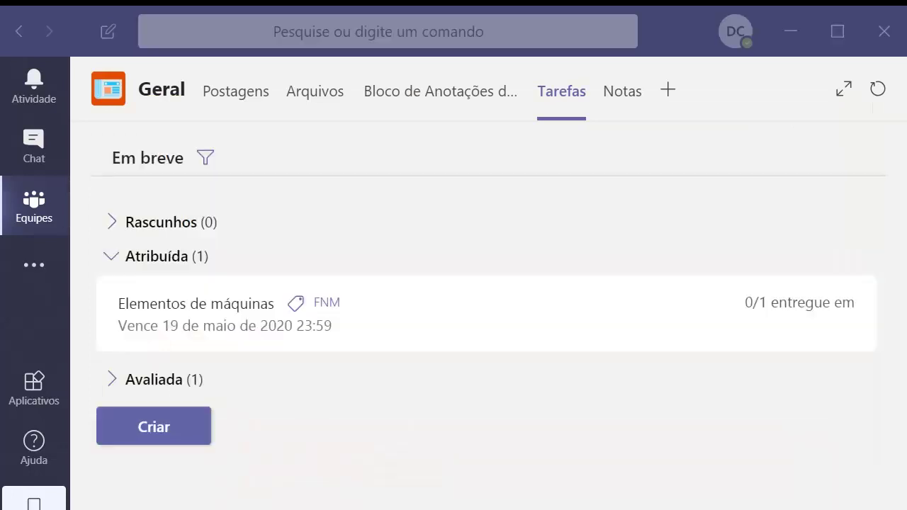
# Step: Start a new quiz assignment, create a blank quiz in Microsoft Forms and title it "Avaliação somativa"
pyautogui.click(153, 427)
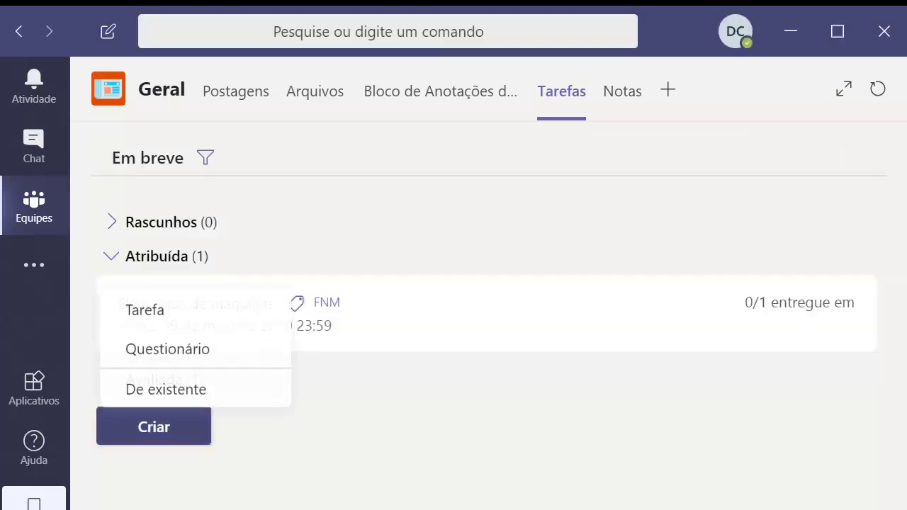
pyautogui.click(167, 348)
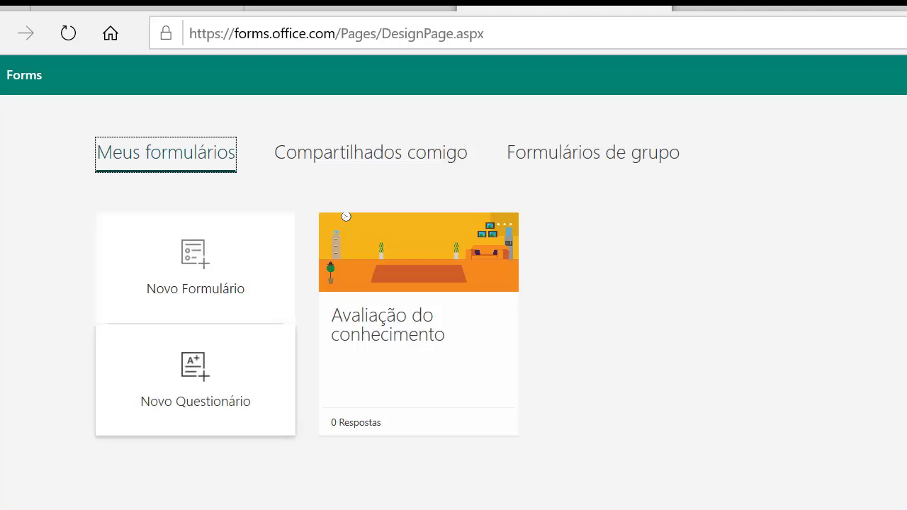
pyautogui.click(195, 368)
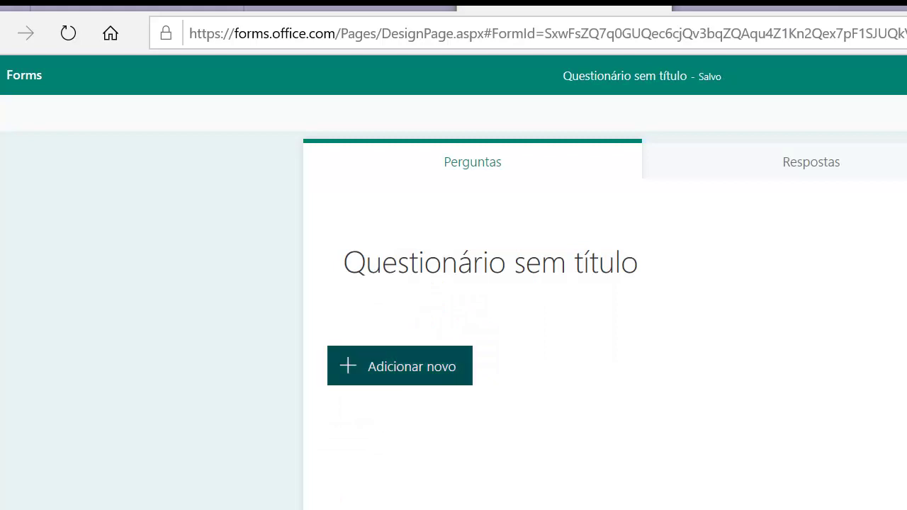
pyautogui.click(490, 262)
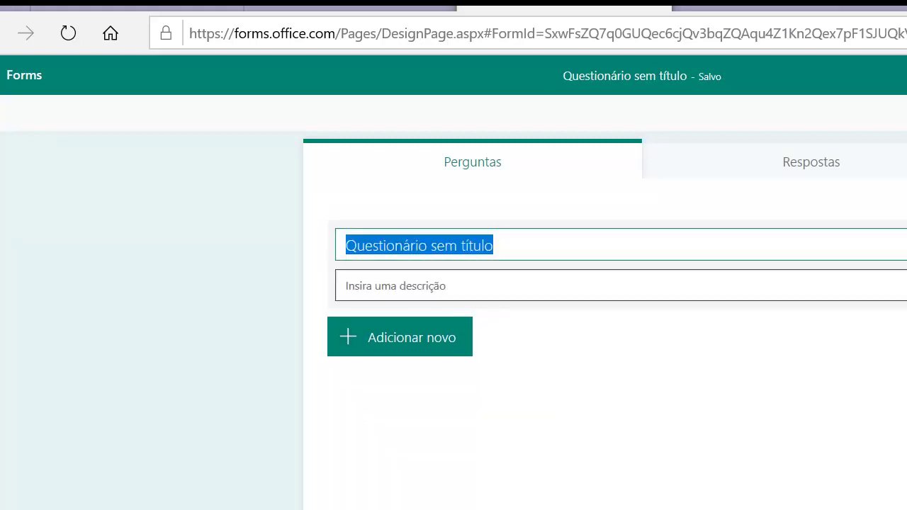
pyautogui.write('Avaliação somativa')
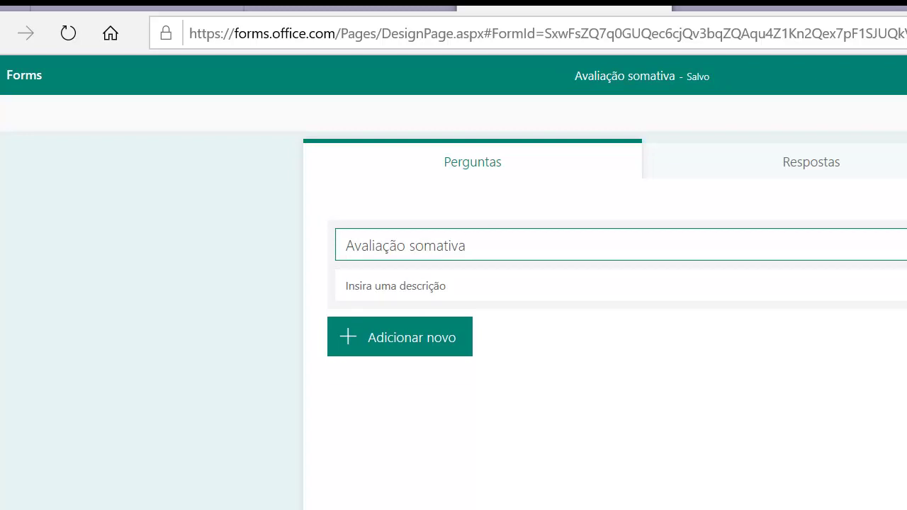
pyautogui.hotkey('ctrl', 'shift', 'Left')
pyautogui.hotkey('ctrl', 'shift', 'Left')
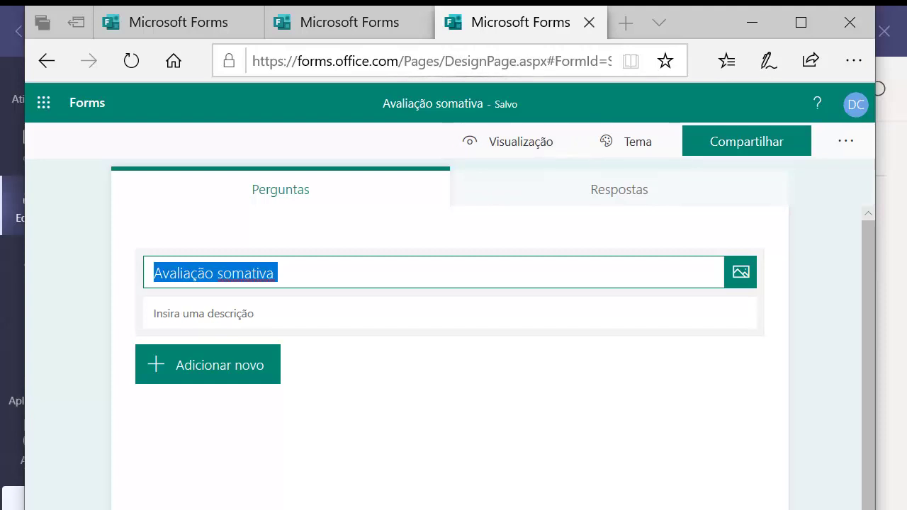
# Step: Preview the quiz "Avaliação somativa" in the computer and phone layouts and return to editing
pyautogui.click(508, 141)
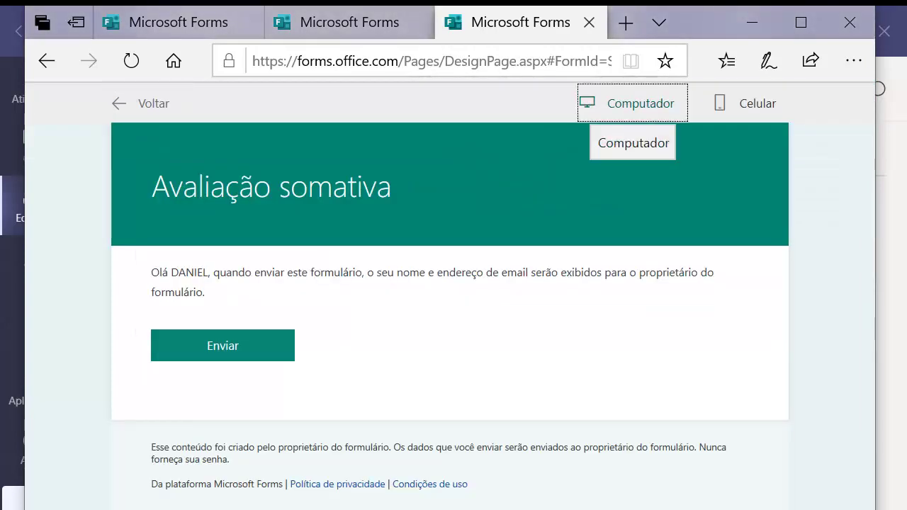
pyautogui.click(630, 102)
pyautogui.click(744, 103)
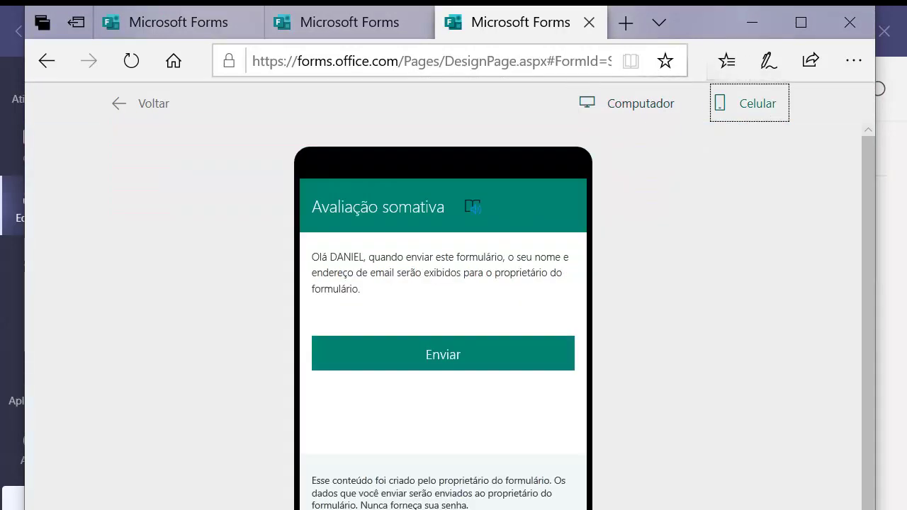
pyautogui.click(631, 102)
pyautogui.click(140, 102)
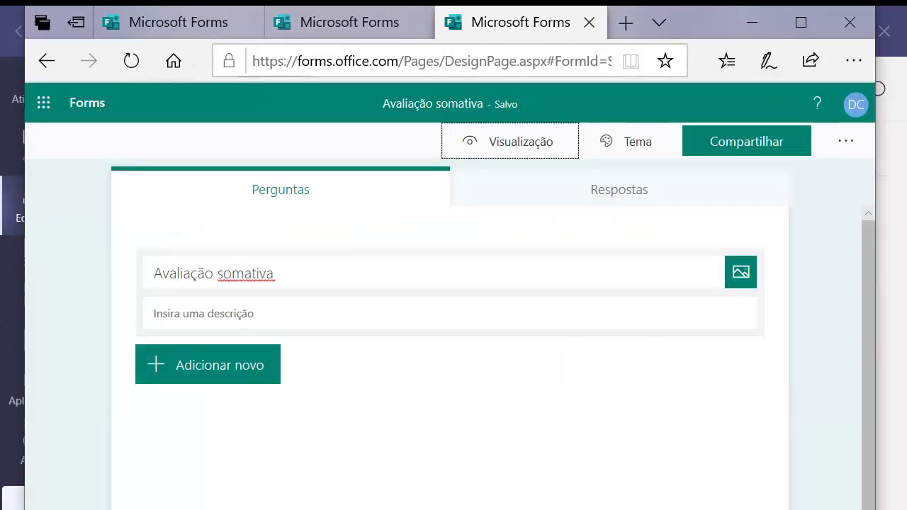
# Step: Try the cloud-and-hills theme, apply the park theme with the tree and bench, and check the additional form settings
pyautogui.press('Tab')
pyautogui.press('Return')
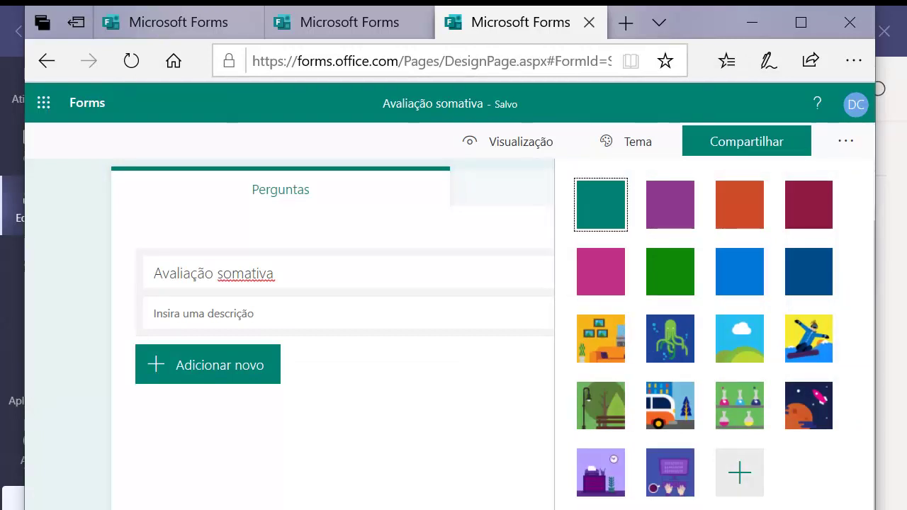
pyautogui.click(739, 338)
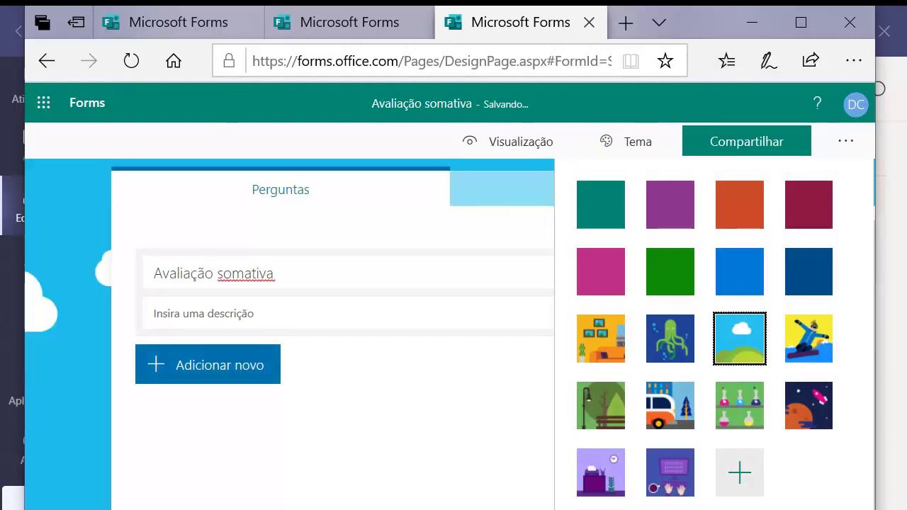
pyautogui.click(601, 405)
pyautogui.click(846, 141)
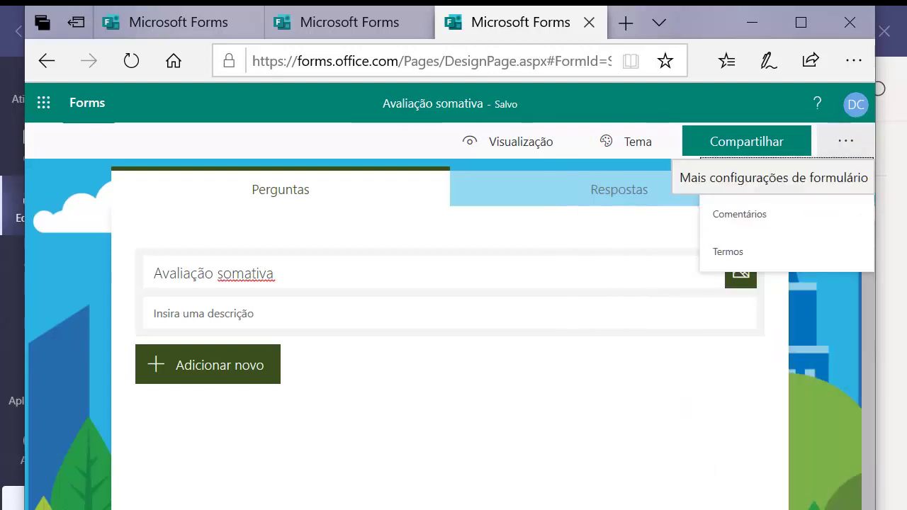
pyautogui.press('Escape')
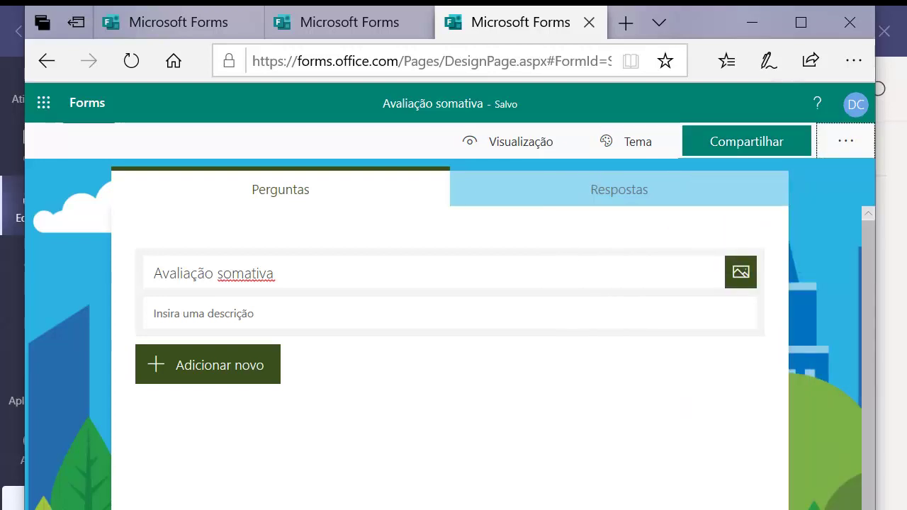
# Step: Add a choice question to the quiz and give it a third answer option
pyautogui.click(212, 364)
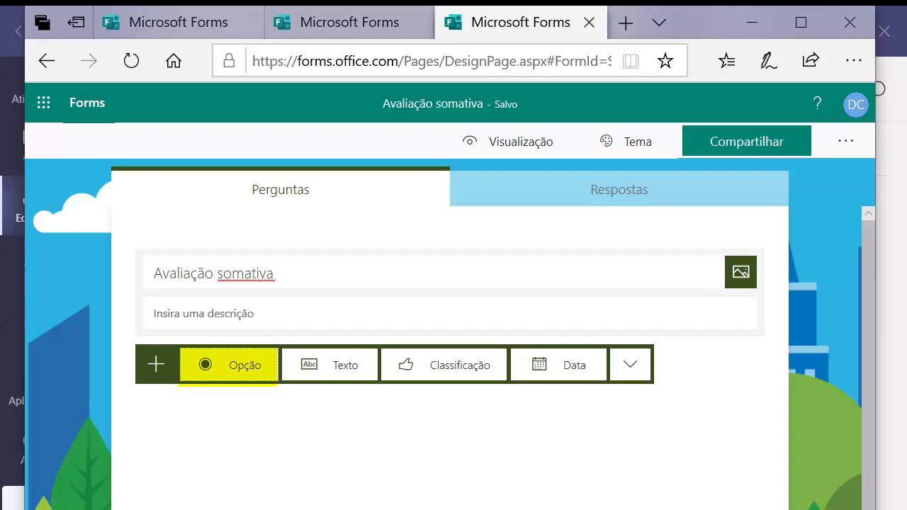
pyautogui.click(228, 364)
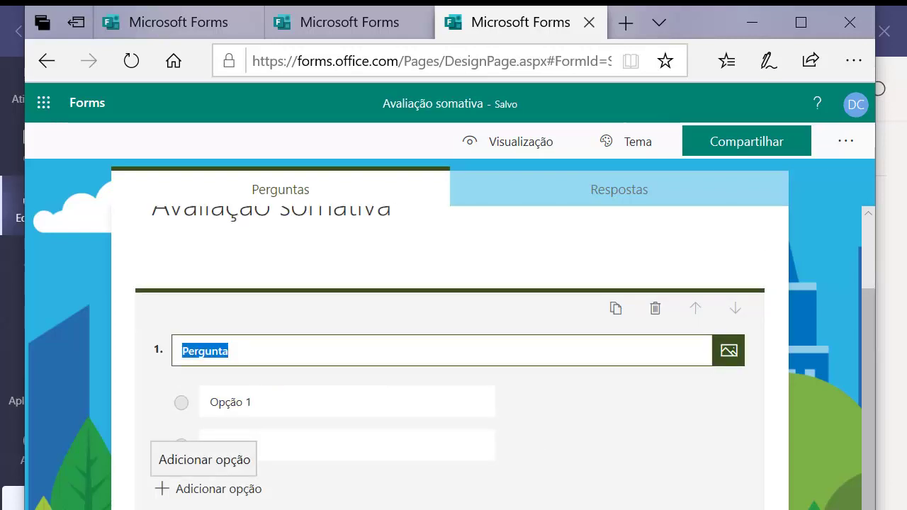
pyautogui.click(213, 489)
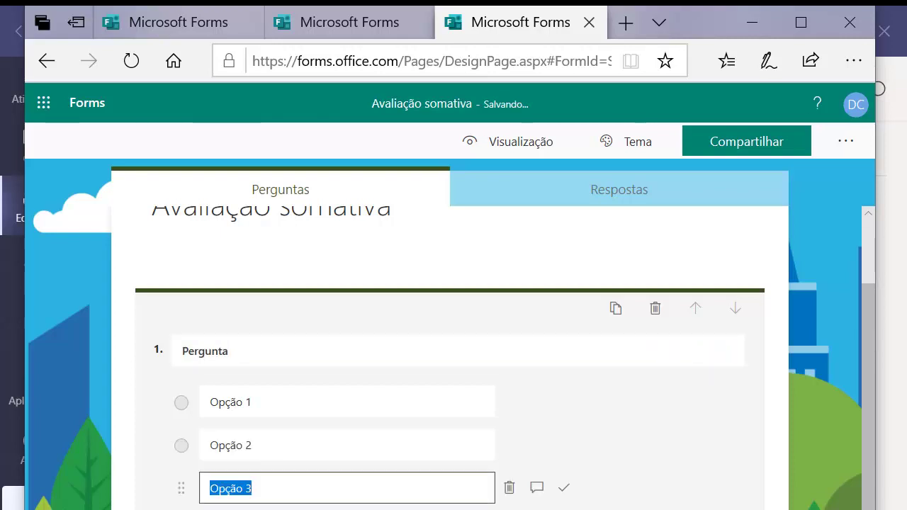
pyautogui.scroll(1, 449, 354)
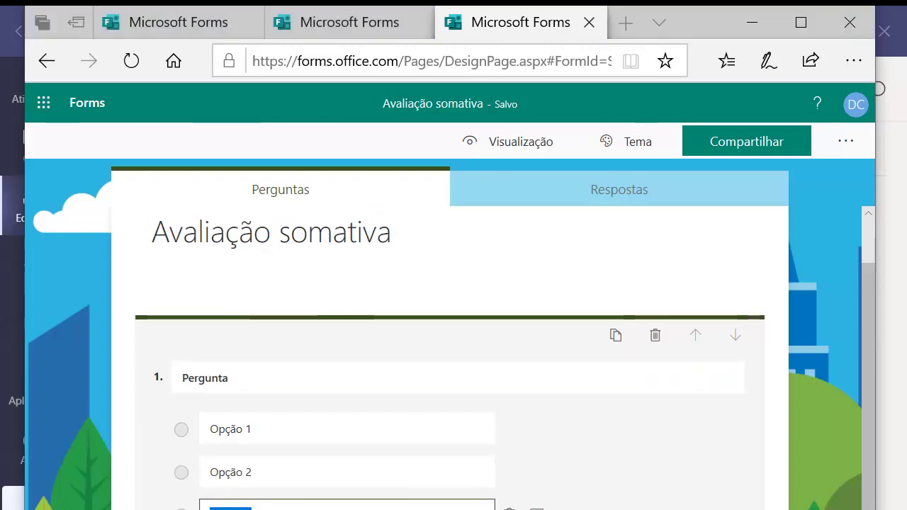
# Step: Enter the question "Quem descobriu o Brasil?" with options Pedro Alvarez Cabral, Pedro Vaz Caminha and D Pedro I, marking Pedro Alvarez Cabral as correct
pyautogui.click(284, 378)
pyautogui.write('Quem descobriu o ')
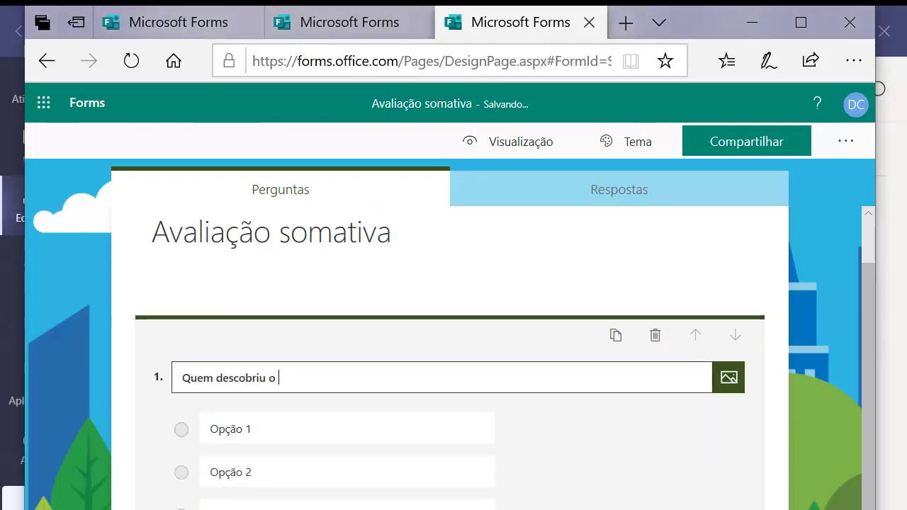
pyautogui.write('Brasil?')
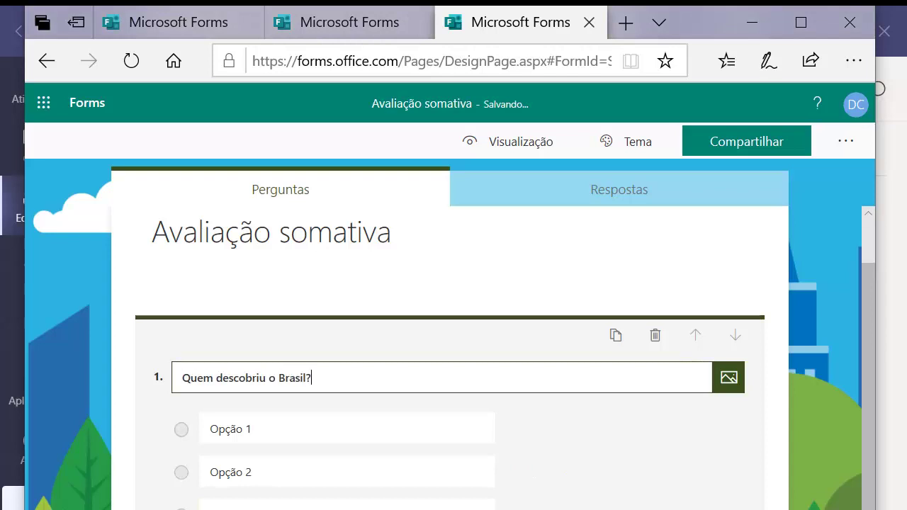
pyautogui.click(298, 429)
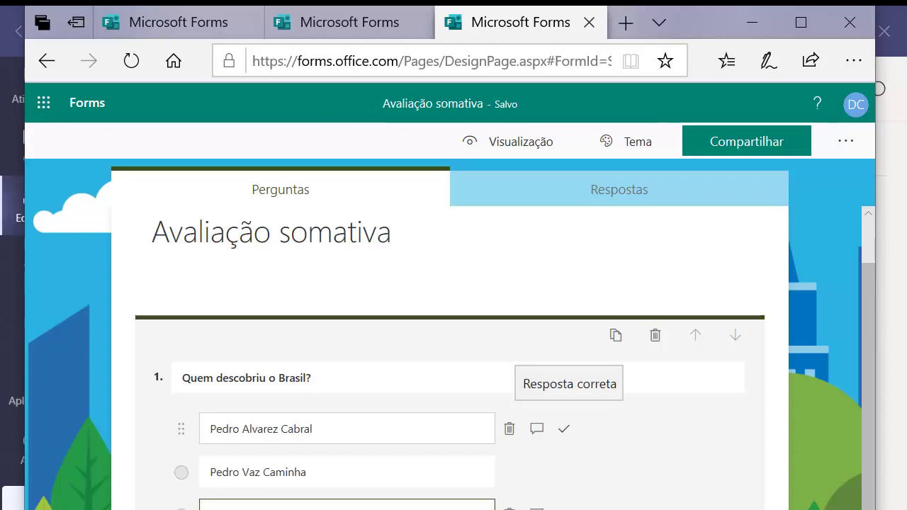
pyautogui.click(564, 428)
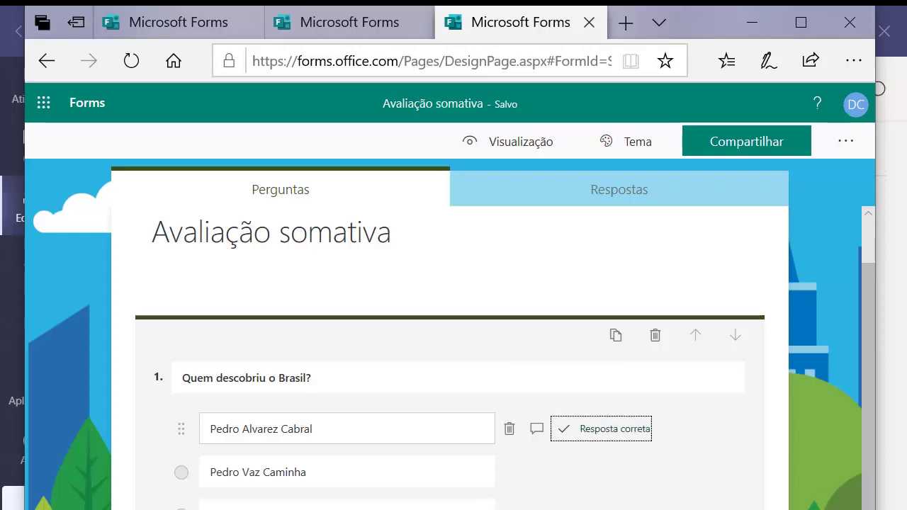
# Step: Set the score of the question about Brazil's discovery to 10 points
pyautogui.scroll(-1, 450, 354)
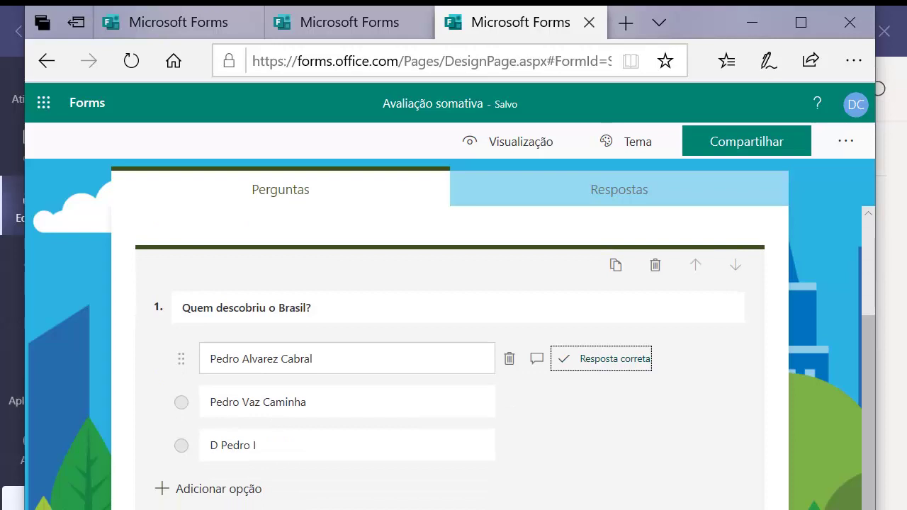
pyautogui.write('19')
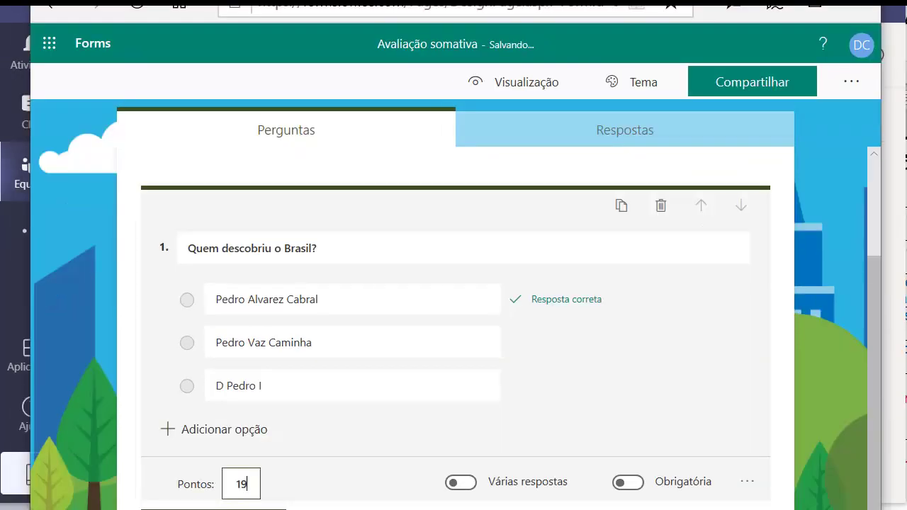
pyautogui.press('BackSpace')
pyautogui.write('0')
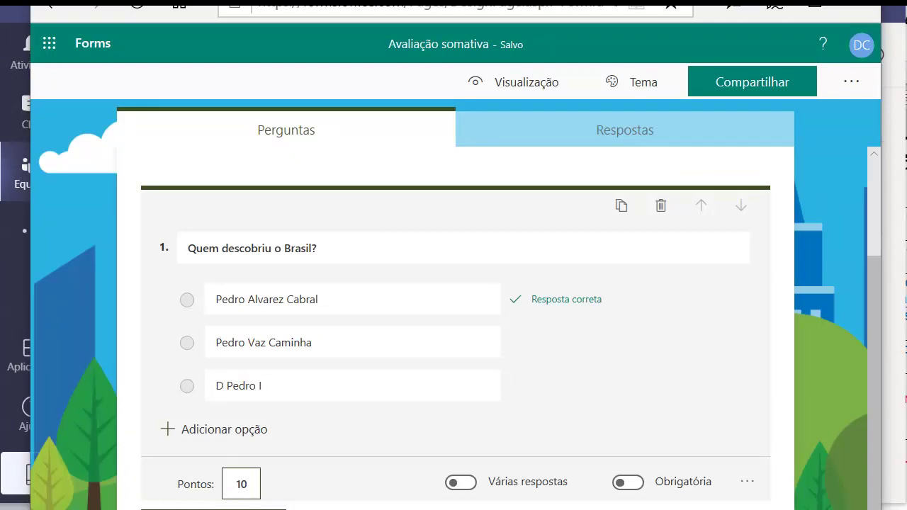
# Step: Try the multiple answers option on question 1, switch it back off and make the question required
pyautogui.press('Tab')
pyautogui.press('space')
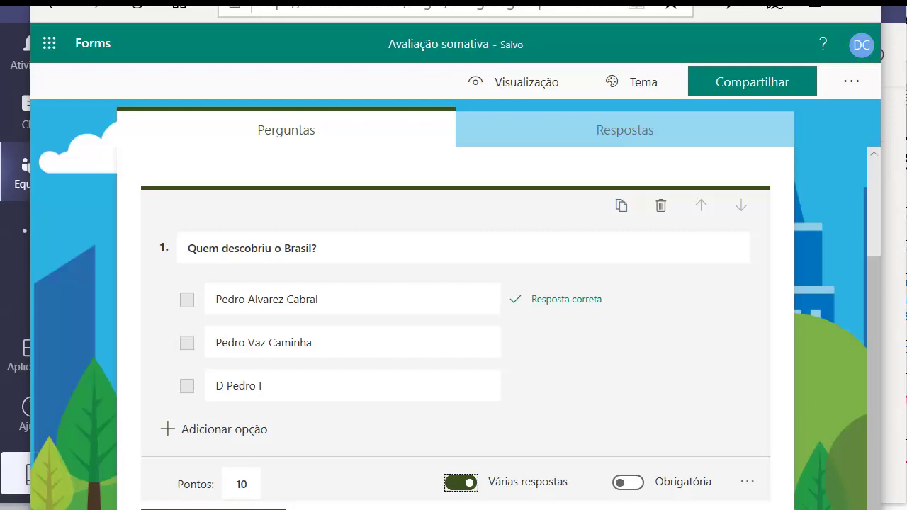
pyautogui.press('space')
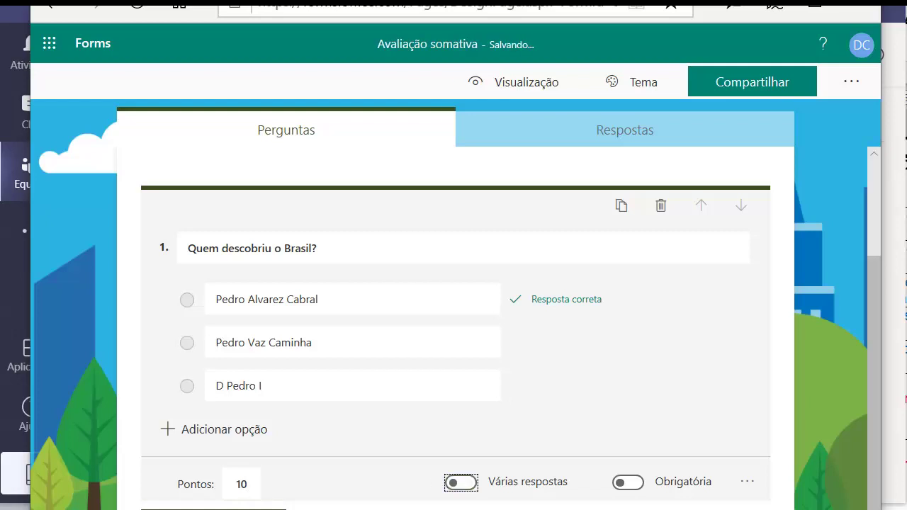
pyautogui.press('Tab')
pyautogui.press('space')
# Step: Shuffle the answer options of question 1, display them as a drop-down list and check that list in the quiz preview
pyautogui.press('Tab')
pyautogui.press('Return')
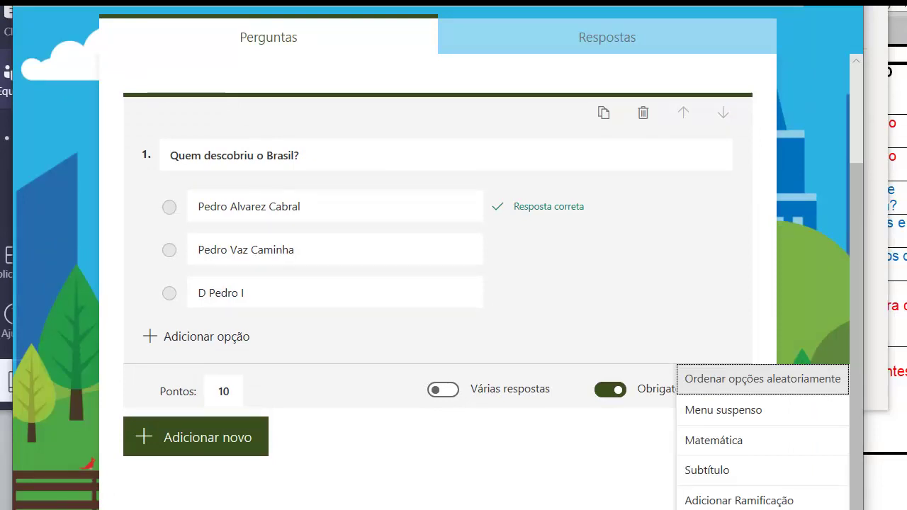
pyautogui.press('Escape')
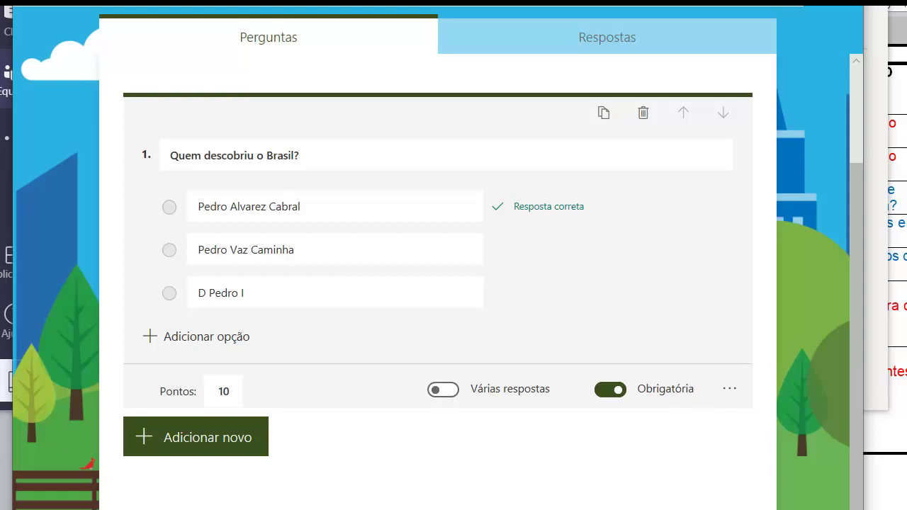
pyautogui.press('Return')
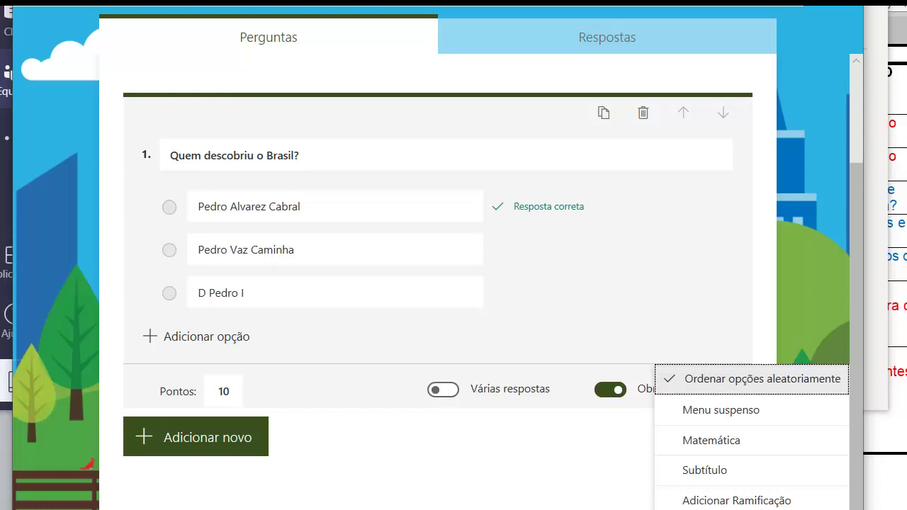
pyautogui.click(720, 409)
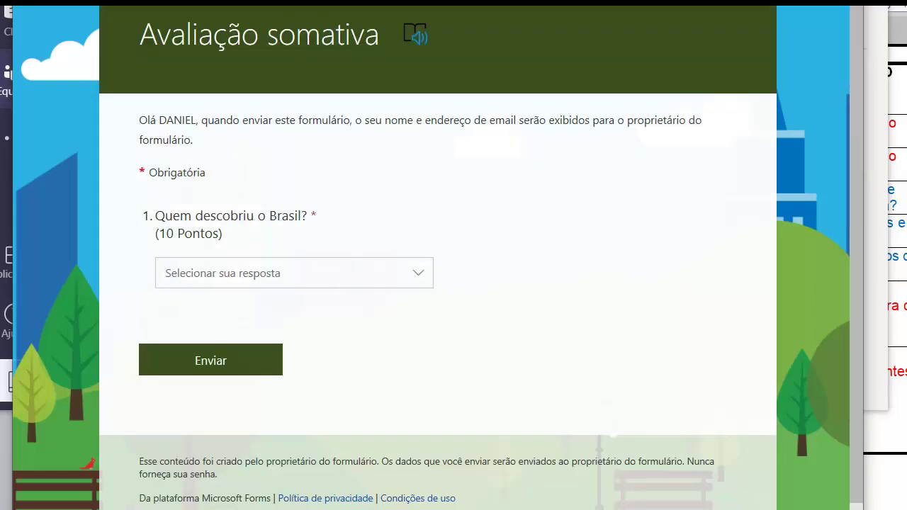
pyautogui.click(358, 273)
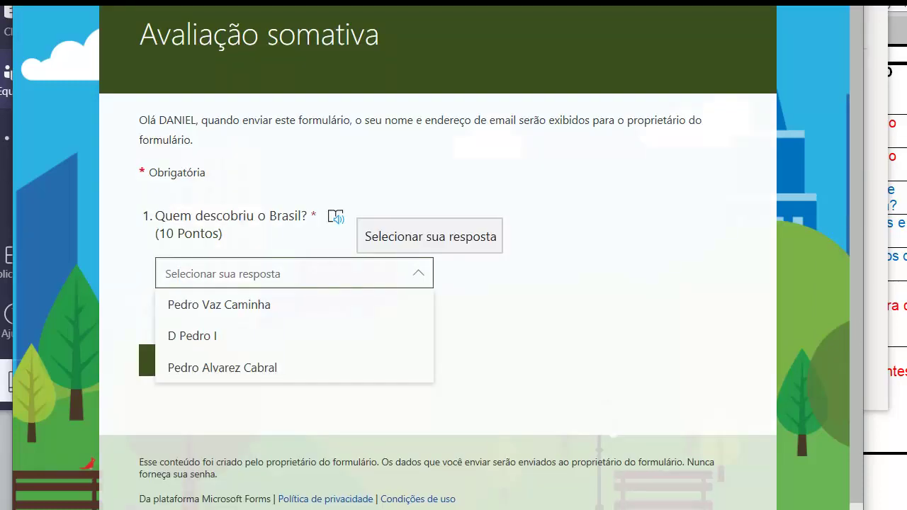
pyautogui.press('Escape')
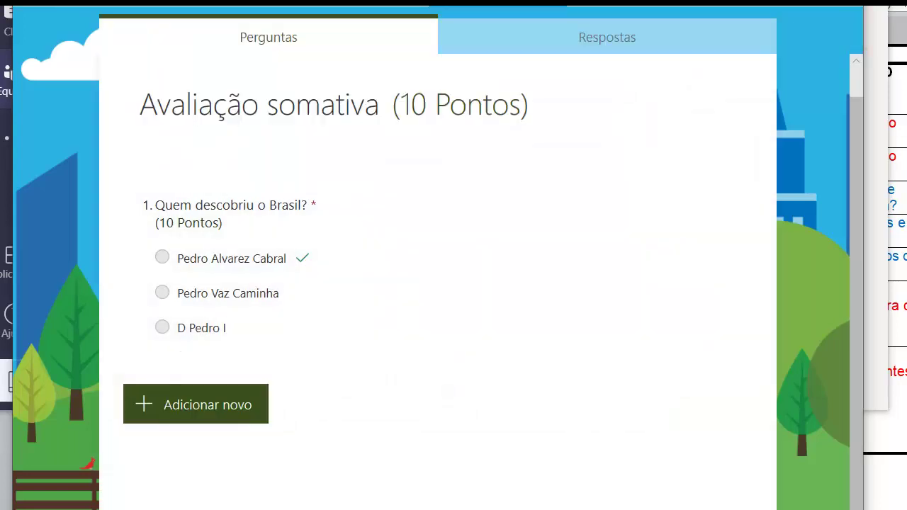
# Step: Add a text question to the quiz that asks "Qual o valor deste resistor?"
pyautogui.click(195, 404)
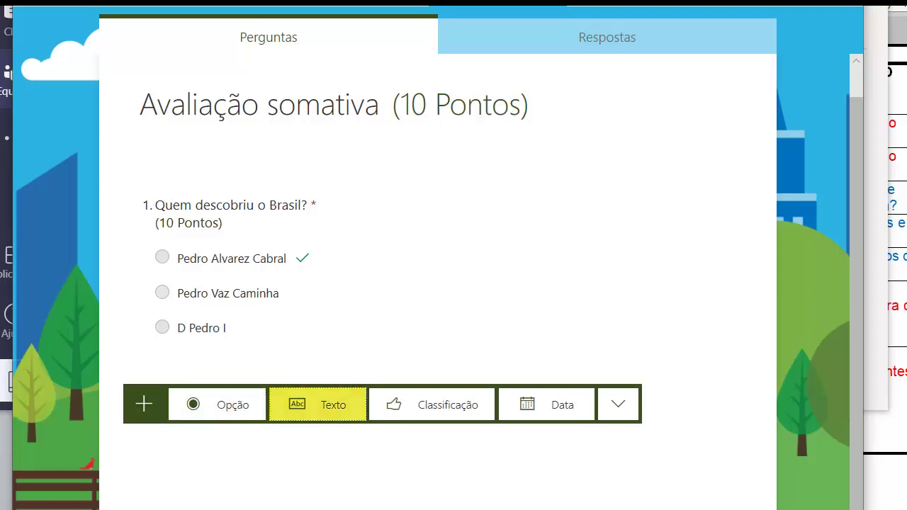
pyautogui.click(328, 404)
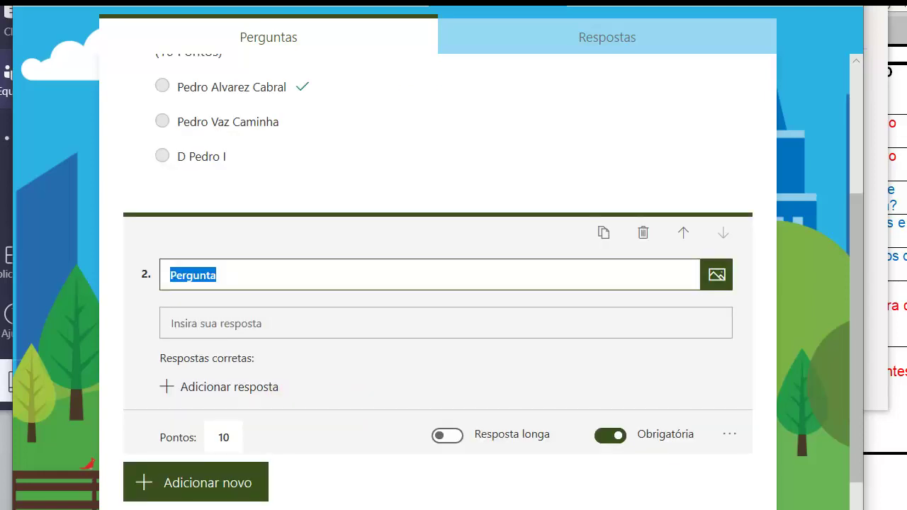
pyautogui.write('Qual o valor deste resistor?')
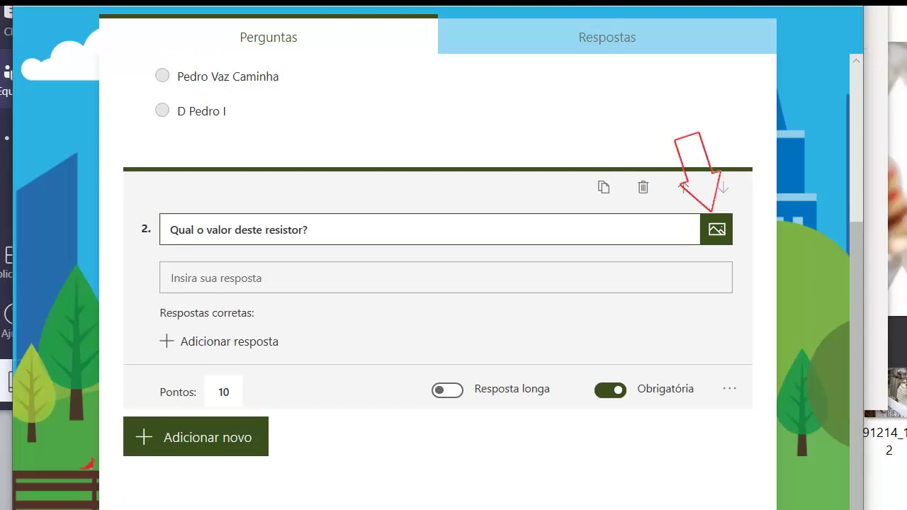
# Step: Upload the picture "resistor" from the computer's Imagens folder and attach it to question 2
pyautogui.click(715, 229)
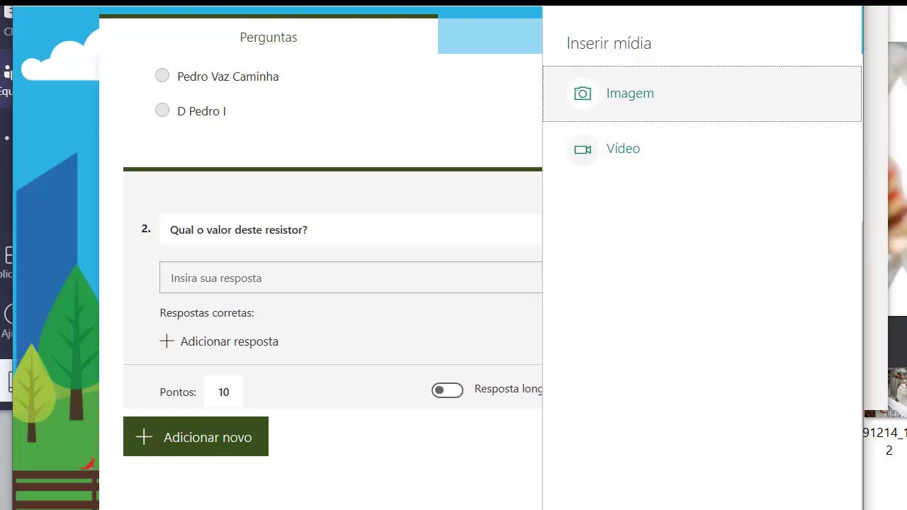
pyautogui.press('Return')
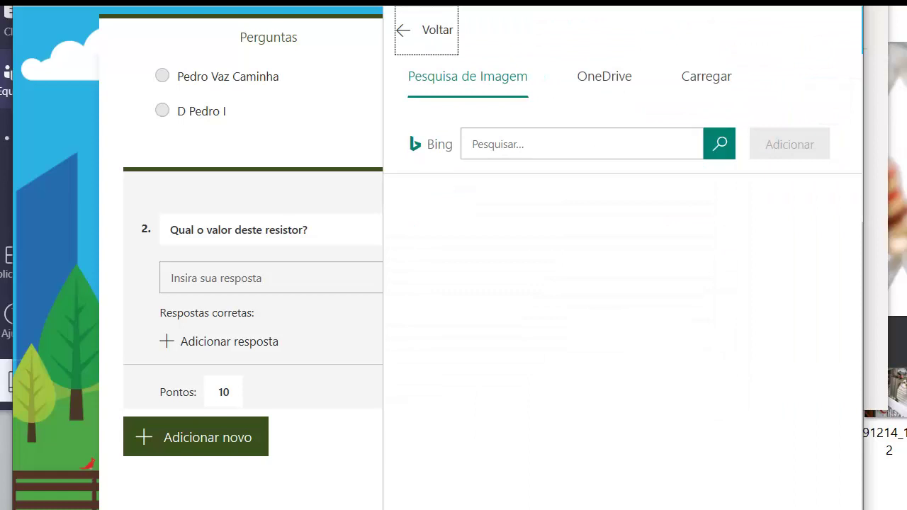
pyautogui.click(706, 76)
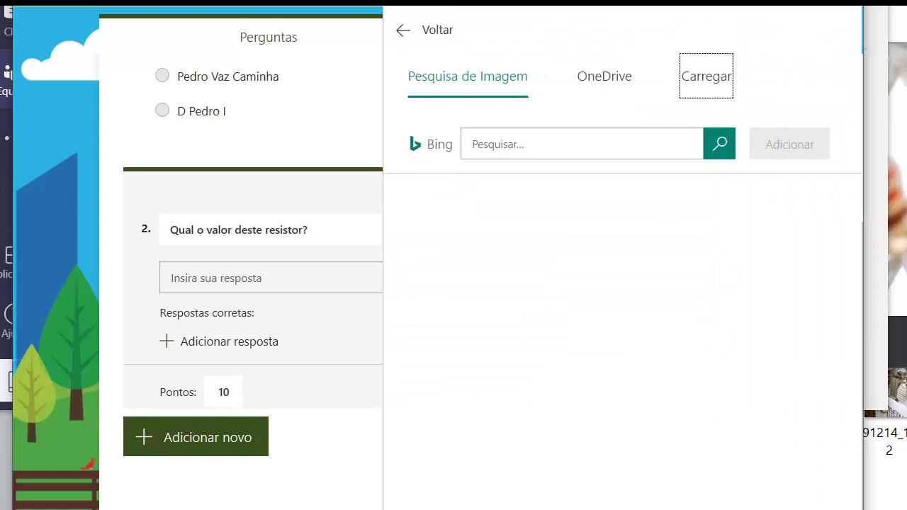
pyautogui.click(604, 86)
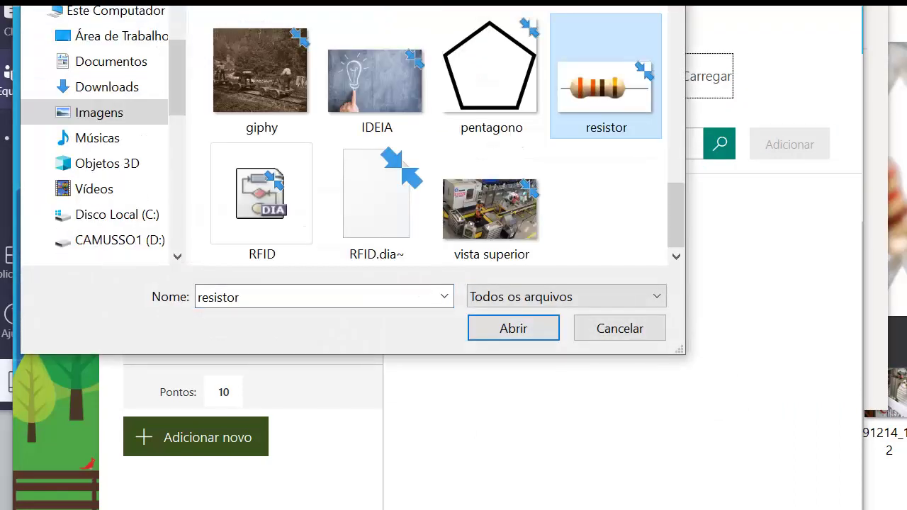
pyautogui.click(513, 328)
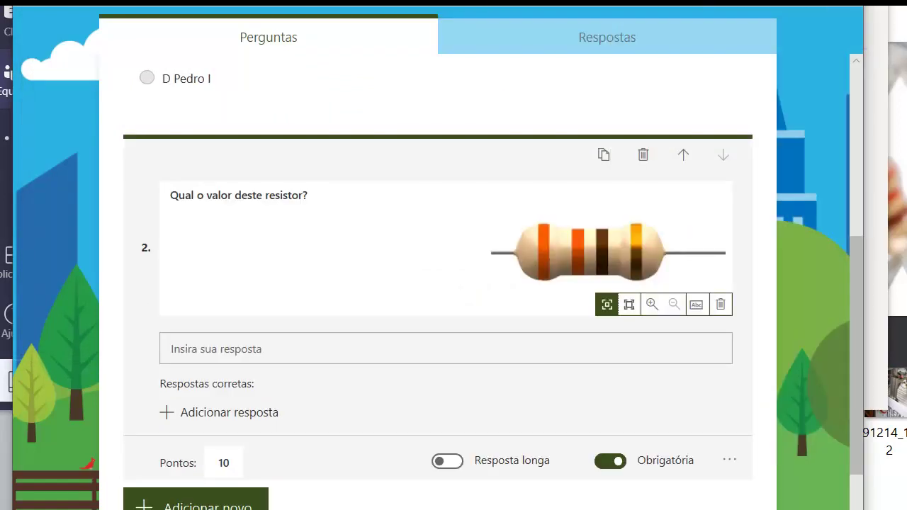
# Step: Add 330 as the correct answer of the resistor question
pyautogui.scroll(-1, 438, 284)
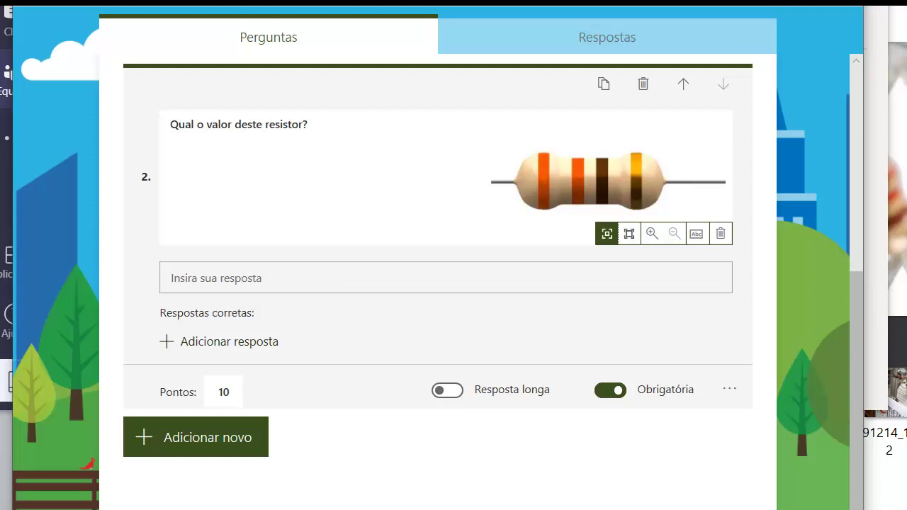
pyautogui.click(220, 342)
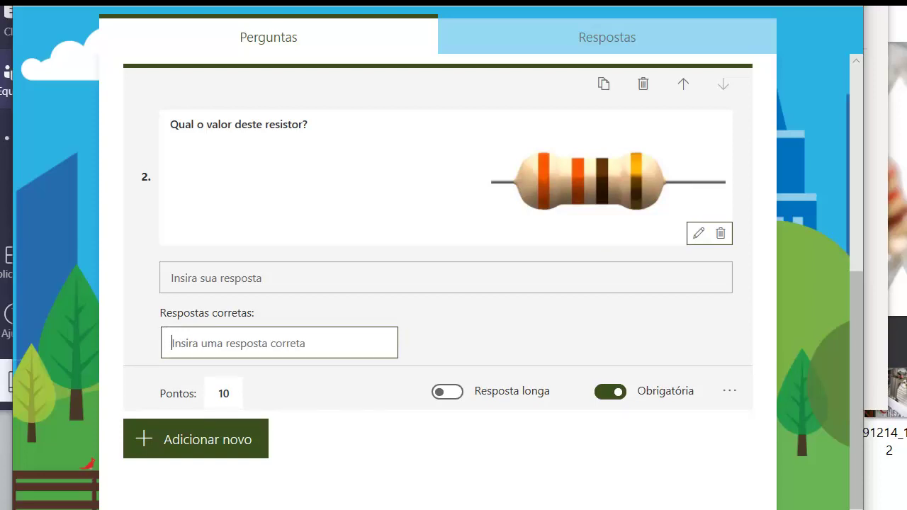
pyautogui.write('3')
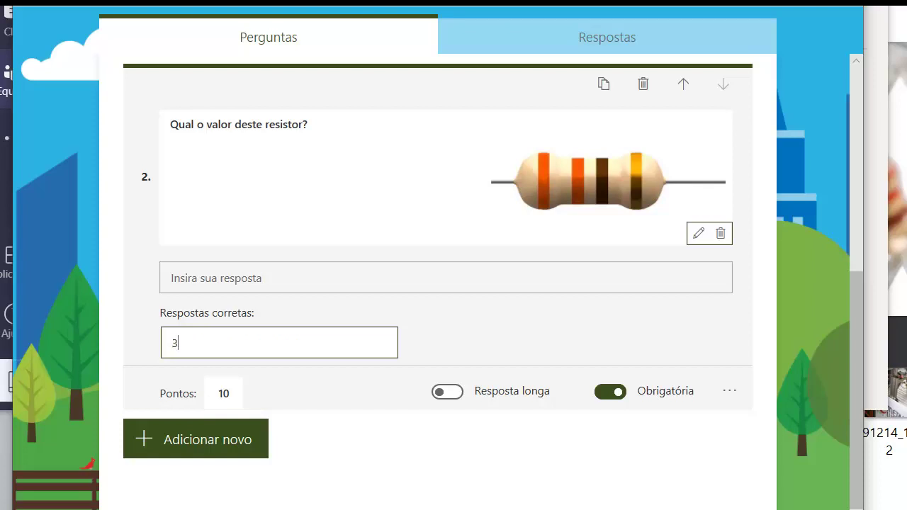
pyautogui.write('30')
# Step: Add a subtitle field to the resistor question and restrict its answer to a number
pyautogui.click(729, 390)
pyautogui.click(729, 424)
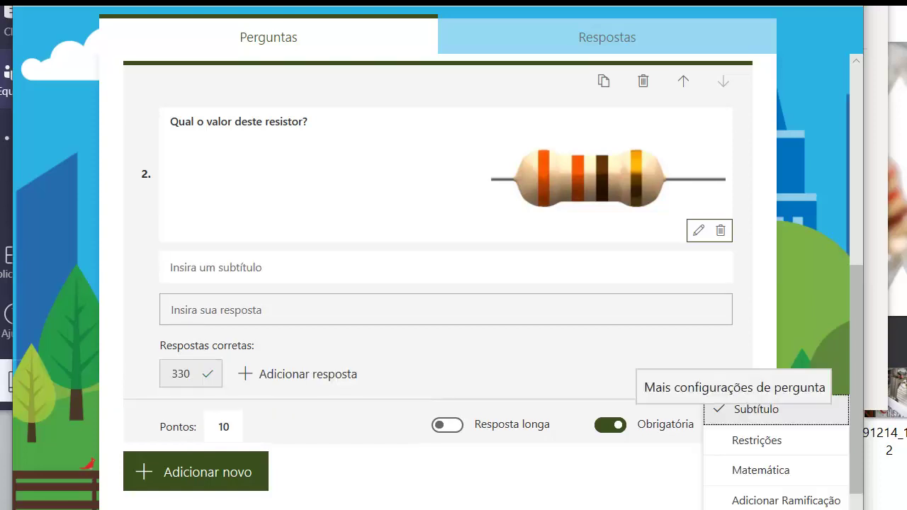
pyautogui.click(756, 440)
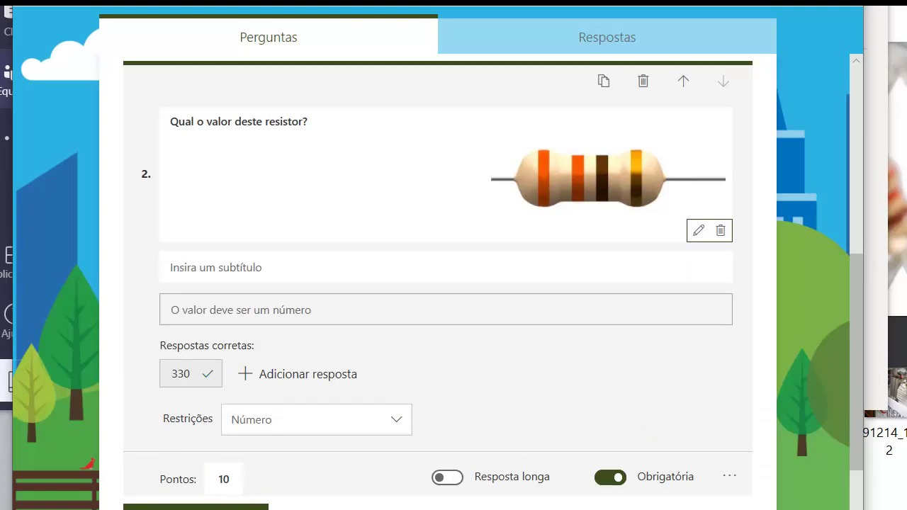
# Step: Look through the available restriction types for the resistor question's answer, leaving the Número restriction selected
pyautogui.scroll(-1, 438, 284)
pyautogui.click(316, 349)
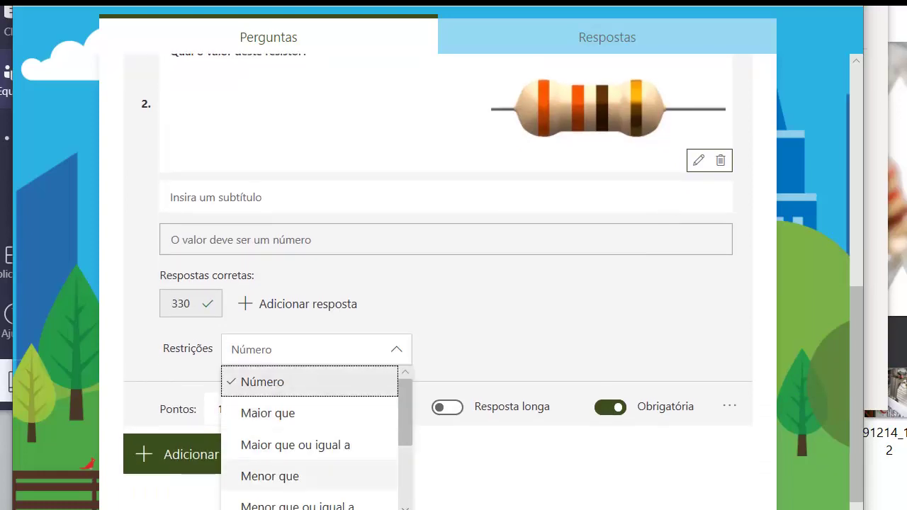
pyautogui.scroll(-1, 297, 473)
pyautogui.scroll(-1, 297, 470)
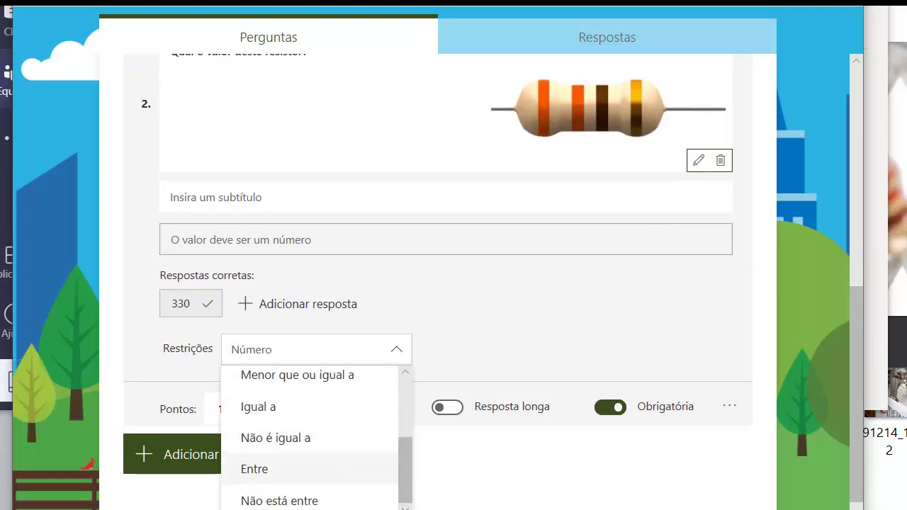
pyautogui.scroll(2, 309, 437)
pyautogui.scroll(-2, 310, 470)
pyautogui.scroll(3, 310, 454)
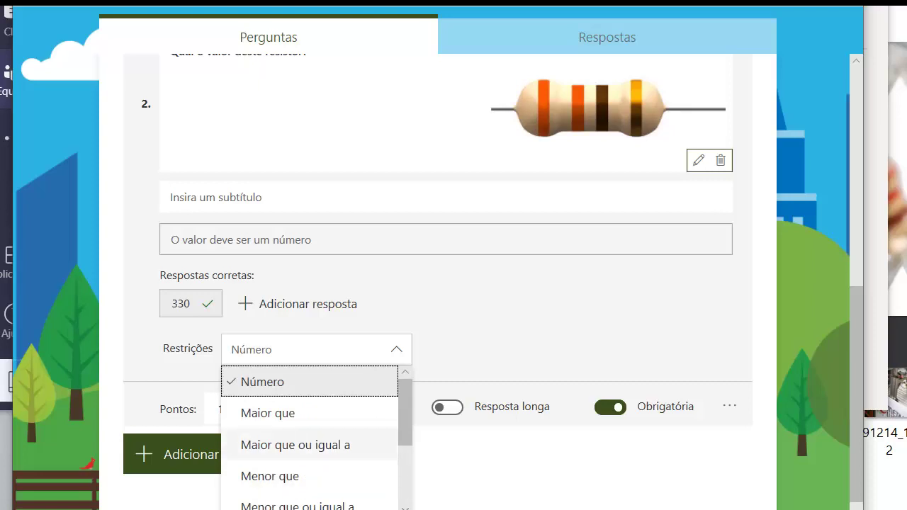
pyautogui.press('Escape')
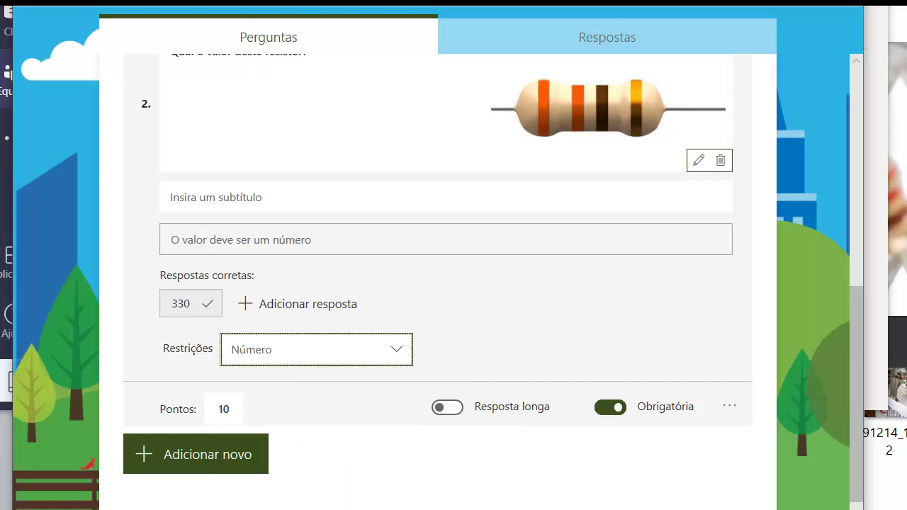
# Step: Try the long answer option on the resistor question, switch it back off and open its subtitle for editing
pyautogui.click(447, 407)
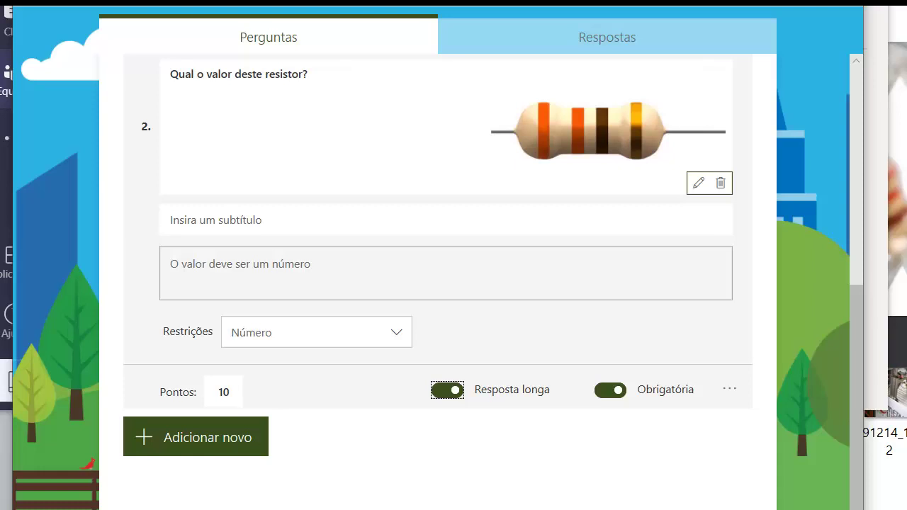
pyautogui.press('space')
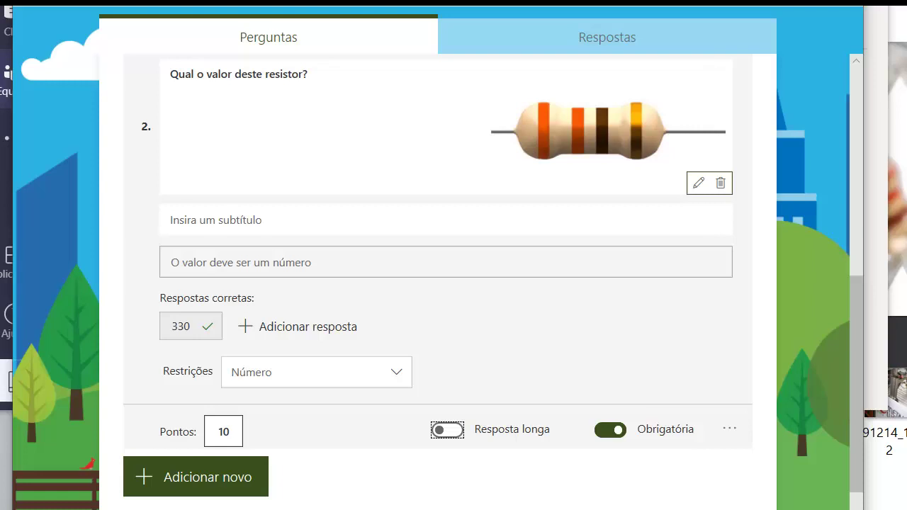
pyautogui.click(223, 431)
pyautogui.click(170, 219)
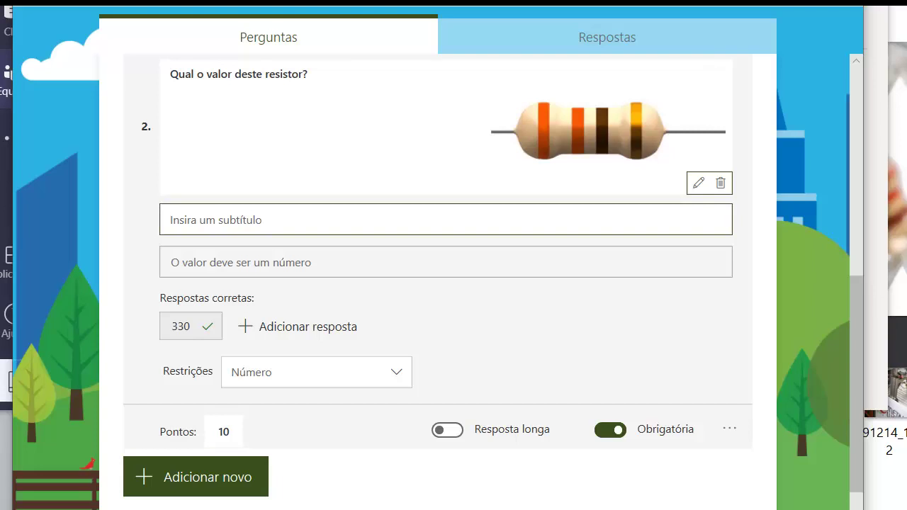
# Step: Enter "Unidade em Ohms" as the subtitle of the resistor question
pyautogui.write('Unidade em Ohms')
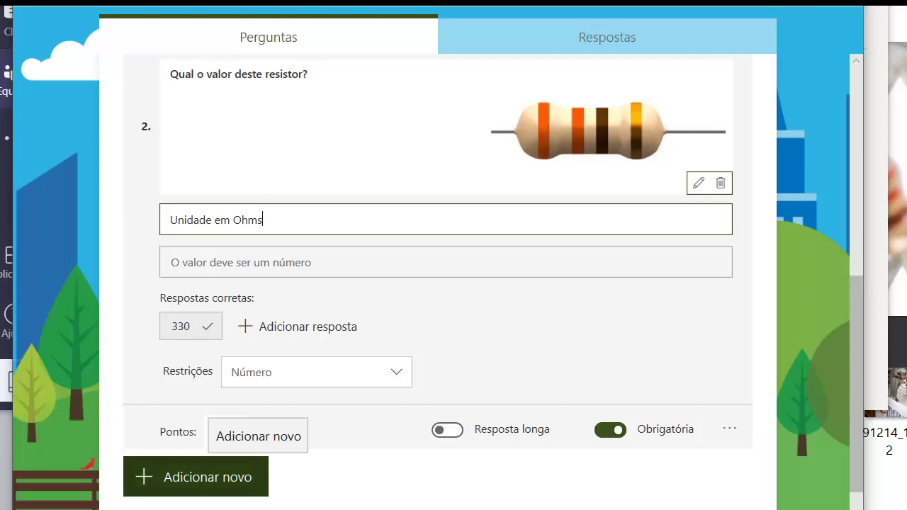
# Step: Add a required 10-point text question "Qual o perfil profissional de conclusão no curso técnico em mecatrônica das escolas SENAI?" with a long answer
pyautogui.click(212, 477)
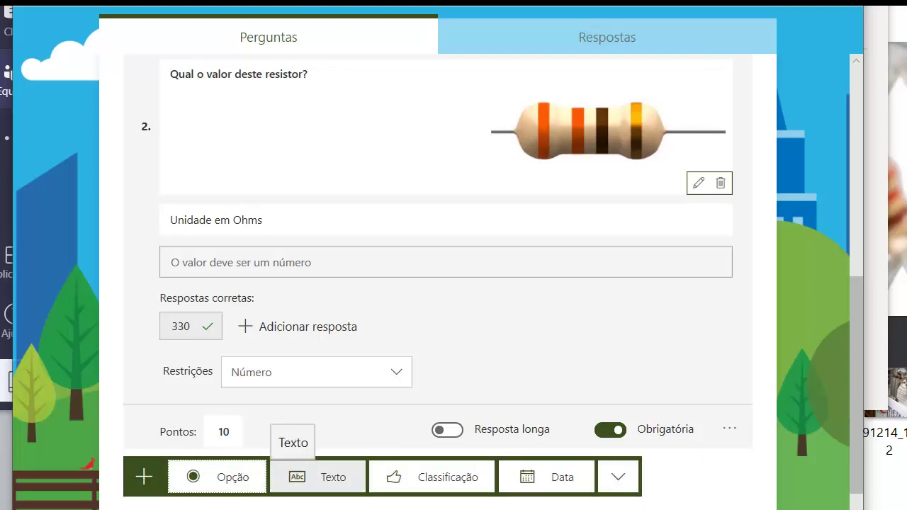
pyautogui.click(318, 477)
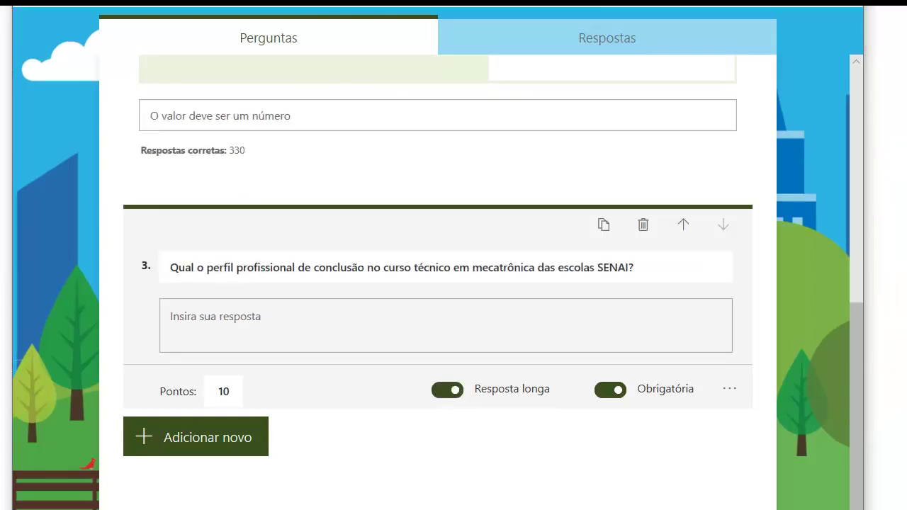
pyautogui.click(445, 267)
pyautogui.click(447, 390)
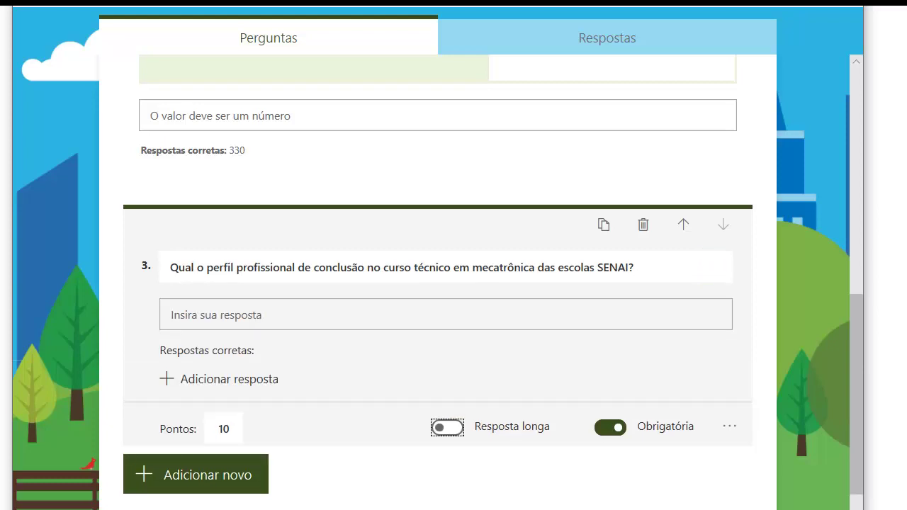
pyautogui.press('space')
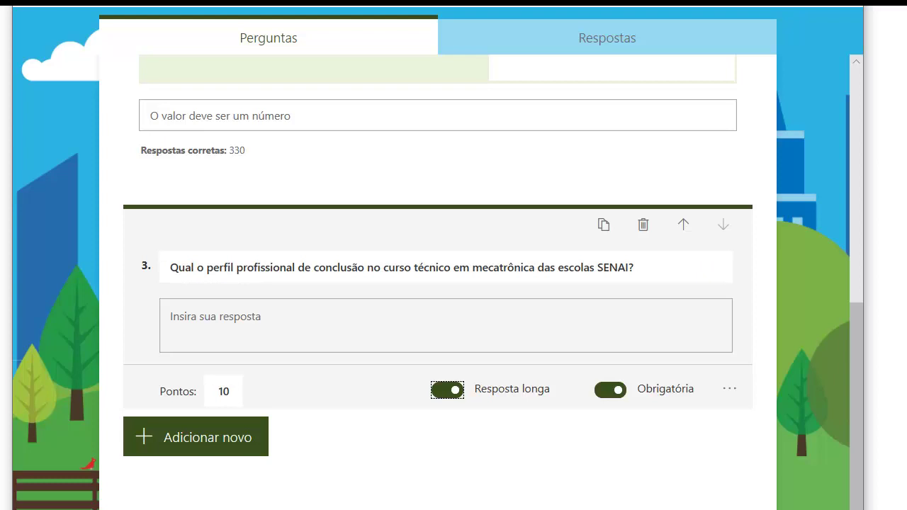
# Step: Review the three quiz questions in the editor and in the computer preview
pyautogui.scroll(5, 438, 283)
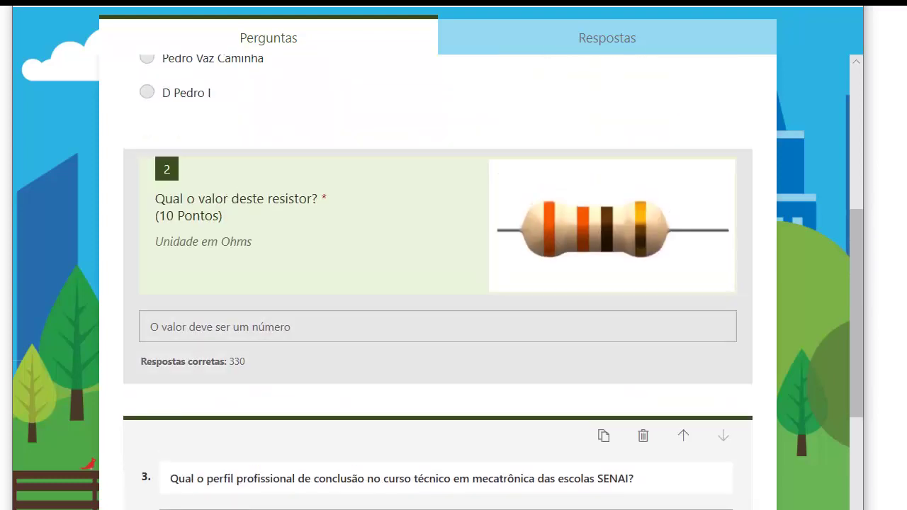
pyautogui.scroll(2, 437, 284)
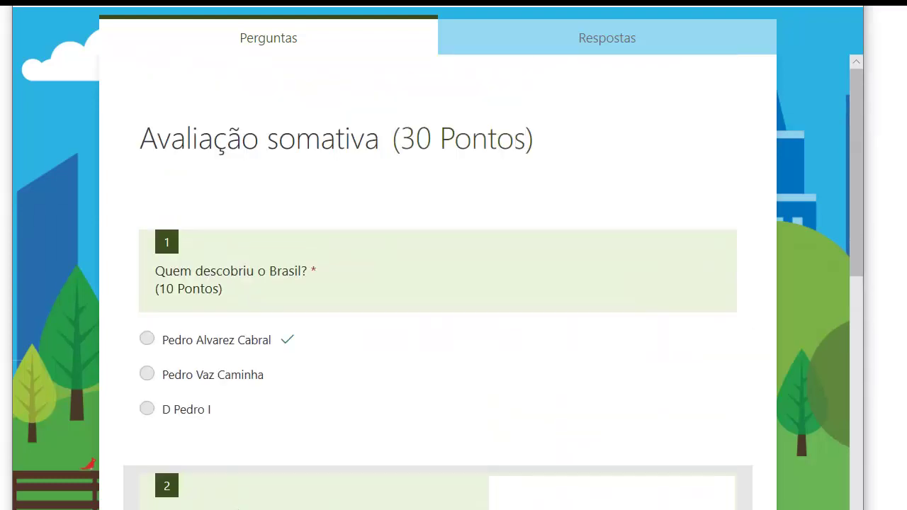
pyautogui.scroll(-3, 438, 284)
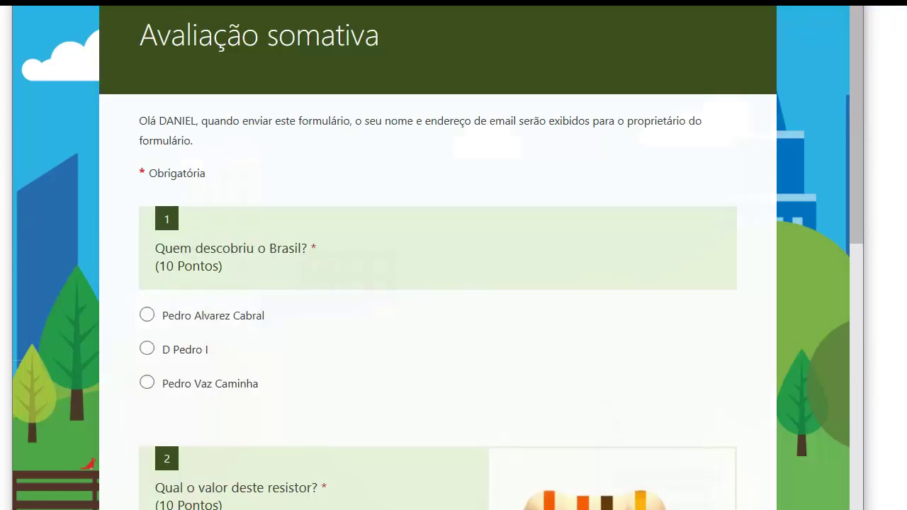
pyautogui.scroll(-5, 438, 284)
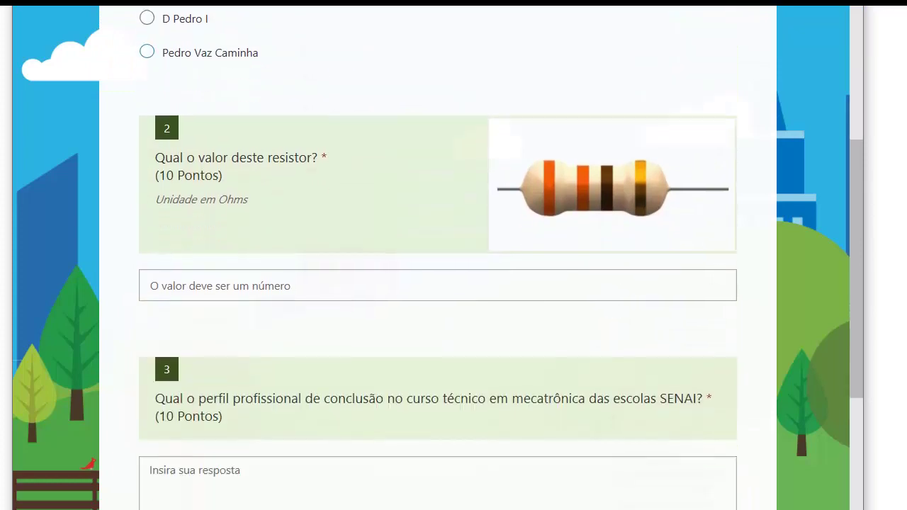
pyautogui.scroll(-2, 438, 284)
pyautogui.scroll(-1, 438, 283)
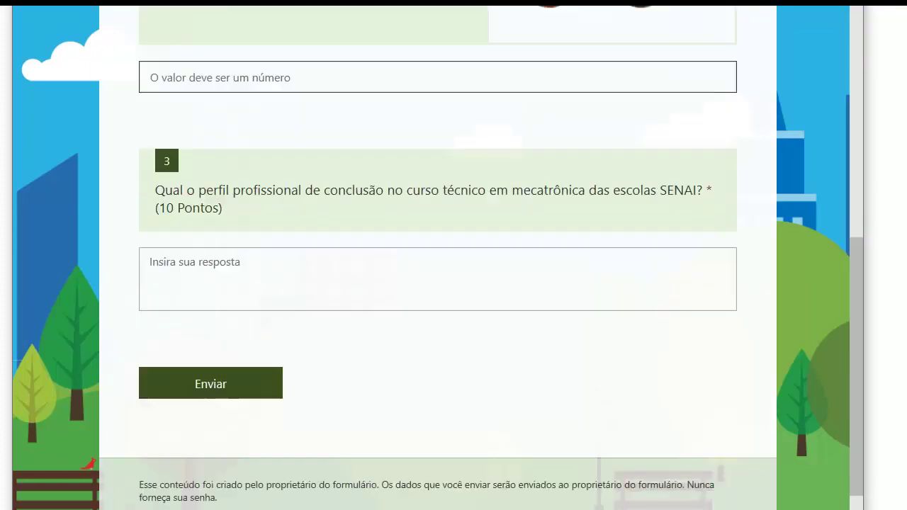
# Step: Examine the quiz questions in the mobile preview and return to the question editor
pyautogui.scroll(5, 437, 283)
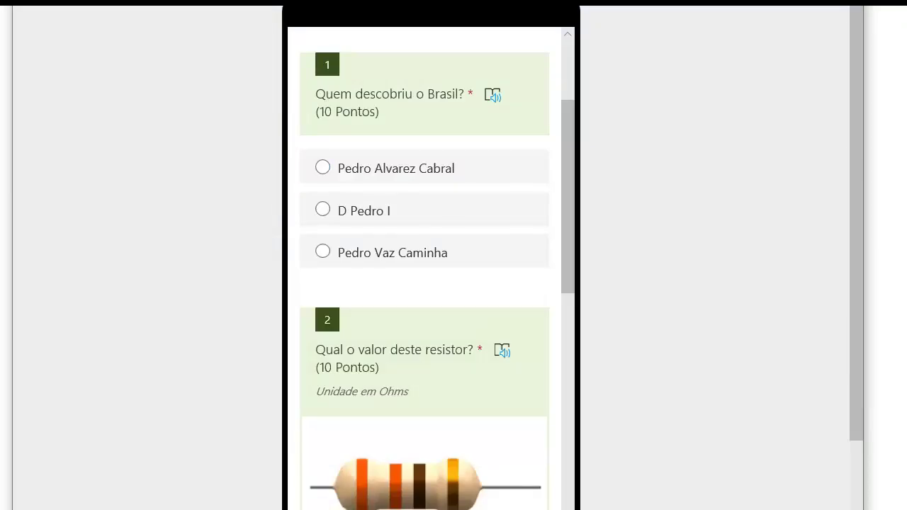
pyautogui.scroll(-6, 424, 269)
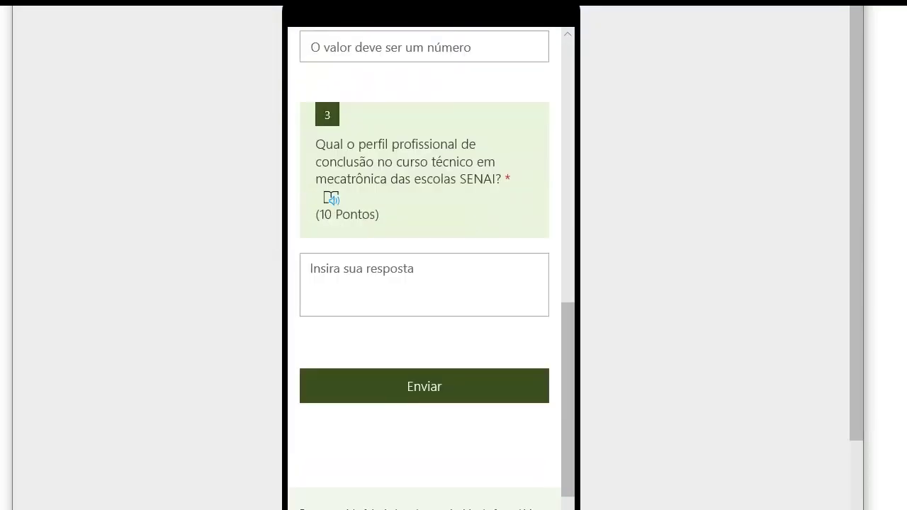
pyautogui.scroll(-1, 424, 269)
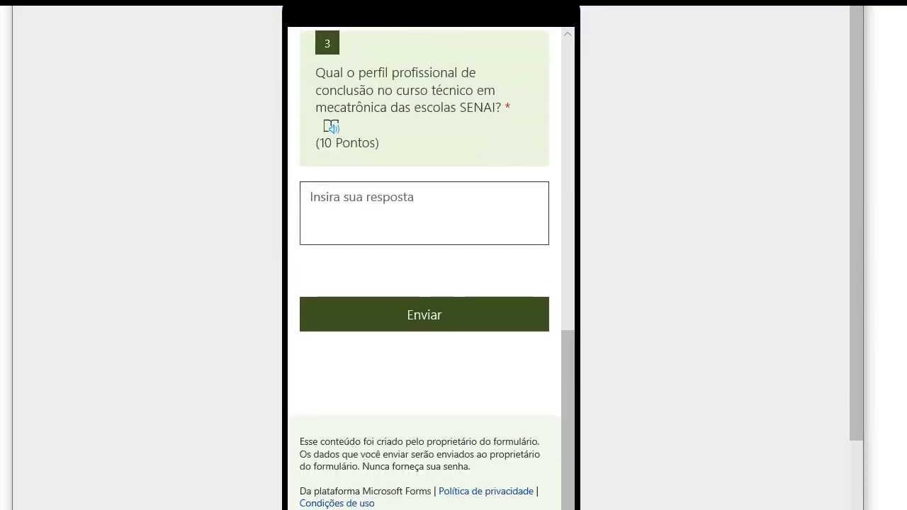
pyautogui.scroll(8, 424, 269)
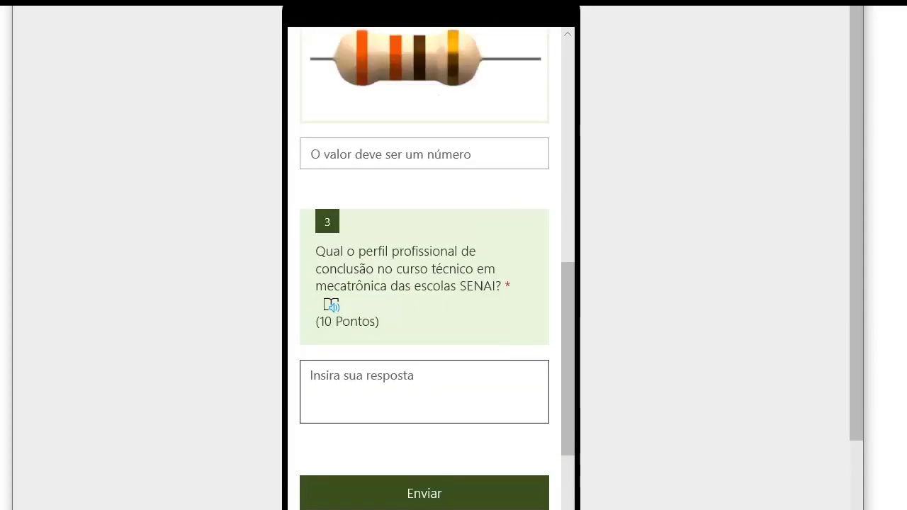
pyautogui.scroll(1, 424, 269)
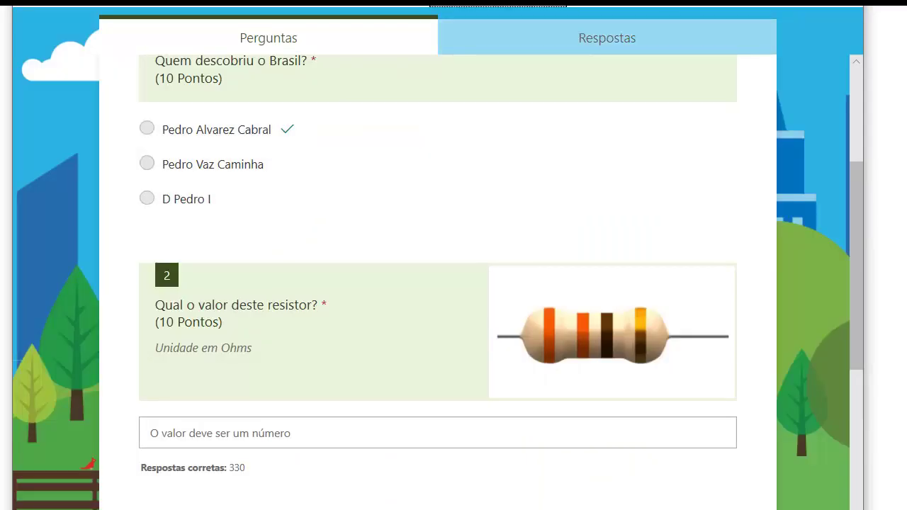
# Step: Look at the quiz's sharing options, keeping responses limited to people in the organisation
pyautogui.click(734, 3)
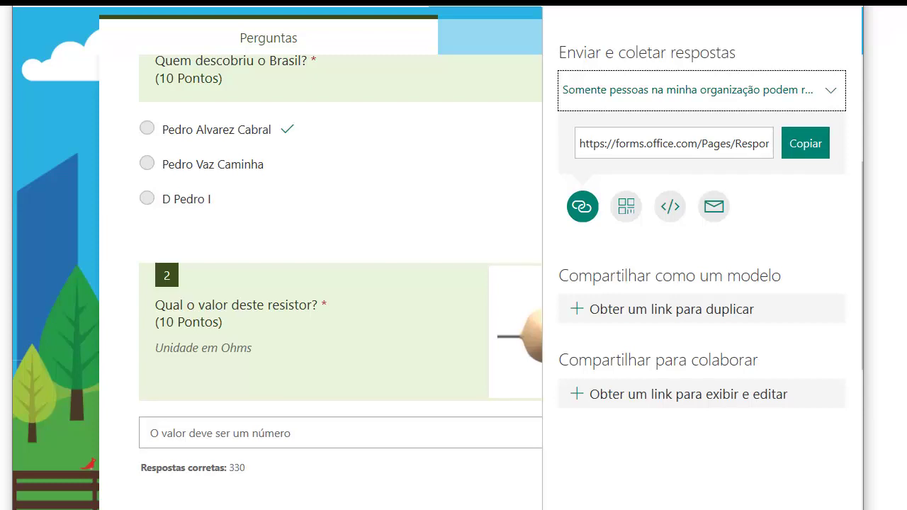
pyautogui.press('Return')
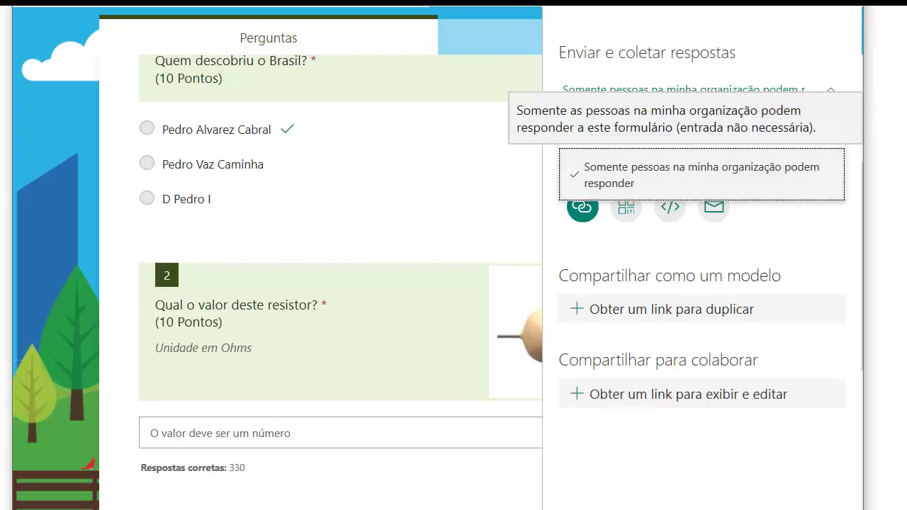
pyautogui.press('Return')
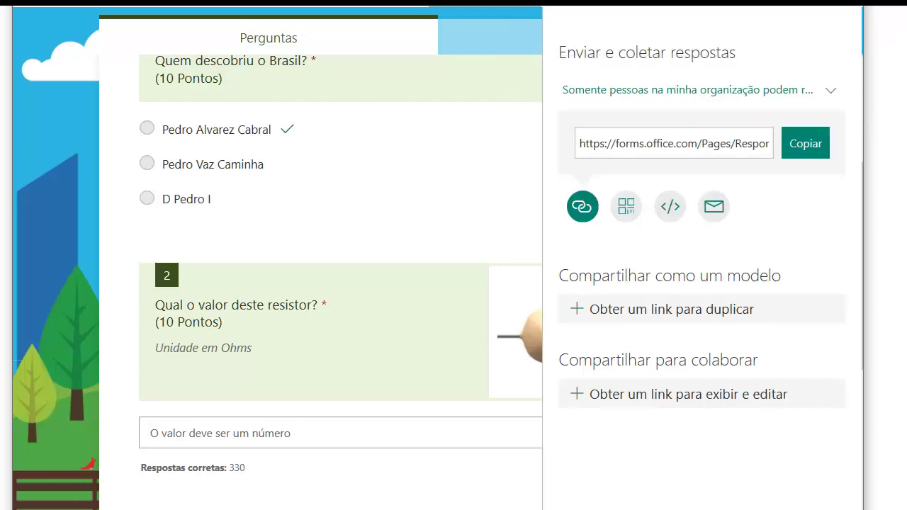
pyautogui.press('Tab')
pyautogui.press('Return')
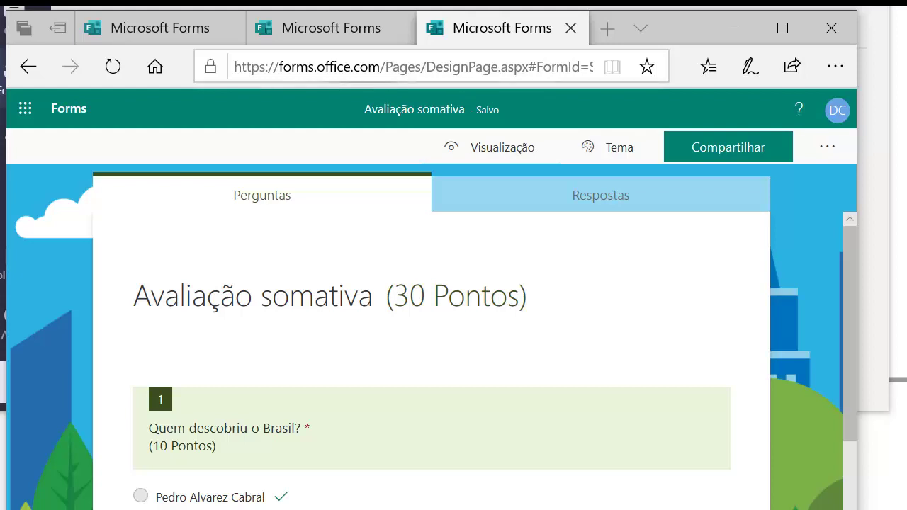
# Step: View the quiz's responses page and open the form's Configurações
pyautogui.tripleClick(389, 109)
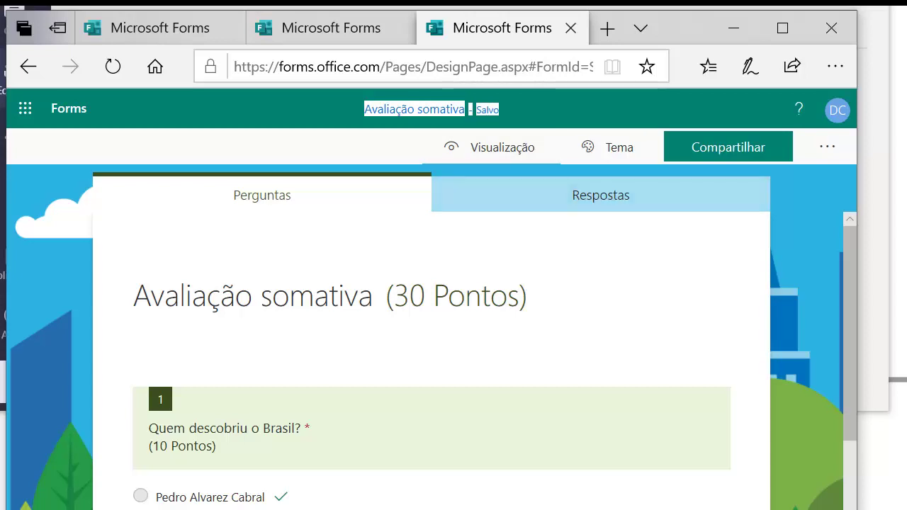
pyautogui.click(601, 195)
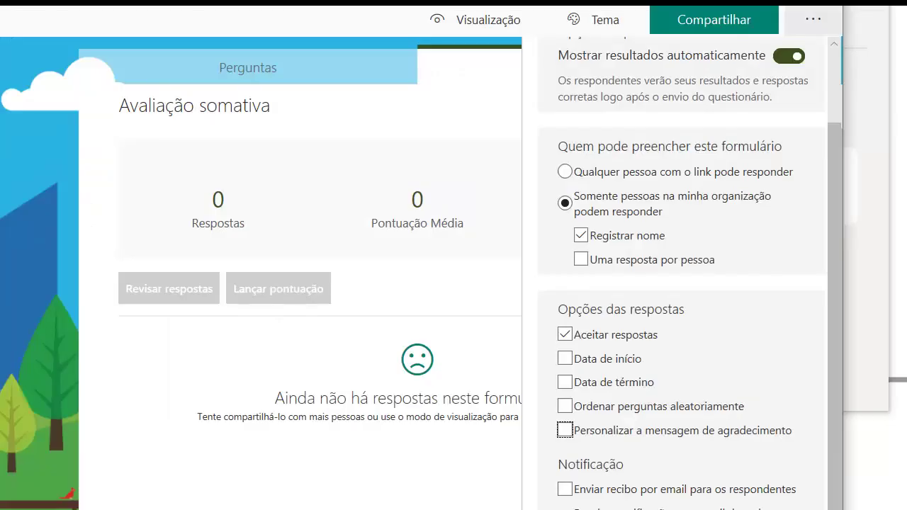
pyautogui.click(827, 147)
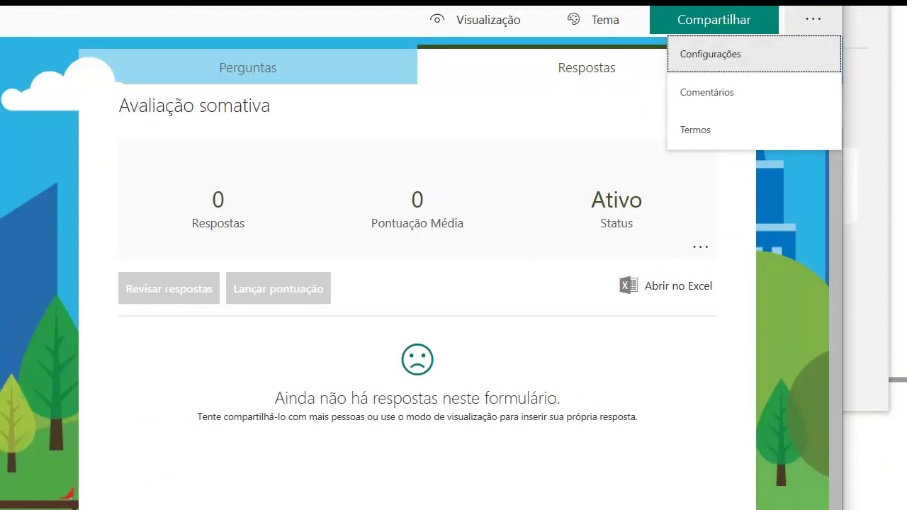
pyautogui.press('Return')
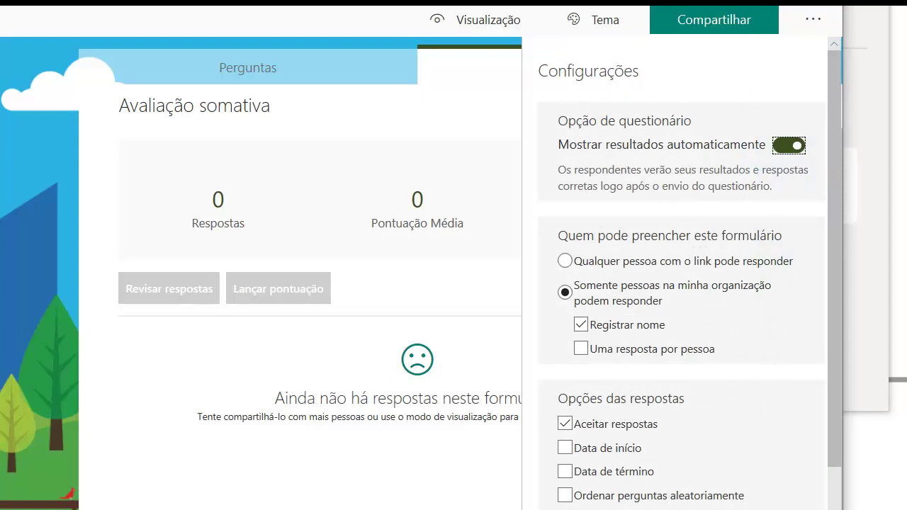
# Step: Try letting anyone with the link respond and enabling a start date in the quiz settings
pyautogui.press('Tab')
pyautogui.press('Up')
pyautogui.press('Down')
pyautogui.click(565, 448)
pyautogui.click(565, 448)
# Step: Enable random question order and, after trying Perguntas de bloqueio, apply it to Todas as perguntas
pyautogui.click(564, 495)
pyautogui.scroll(-2, 680, 284)
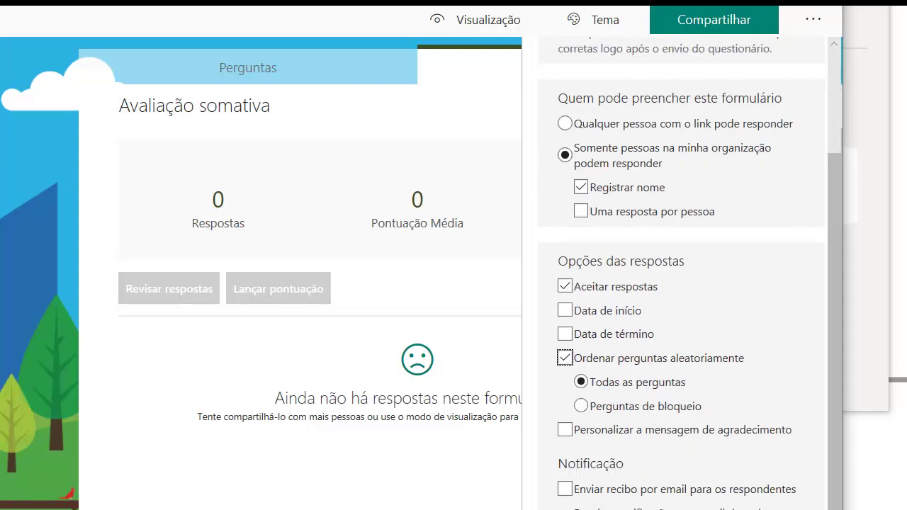
pyautogui.click(581, 406)
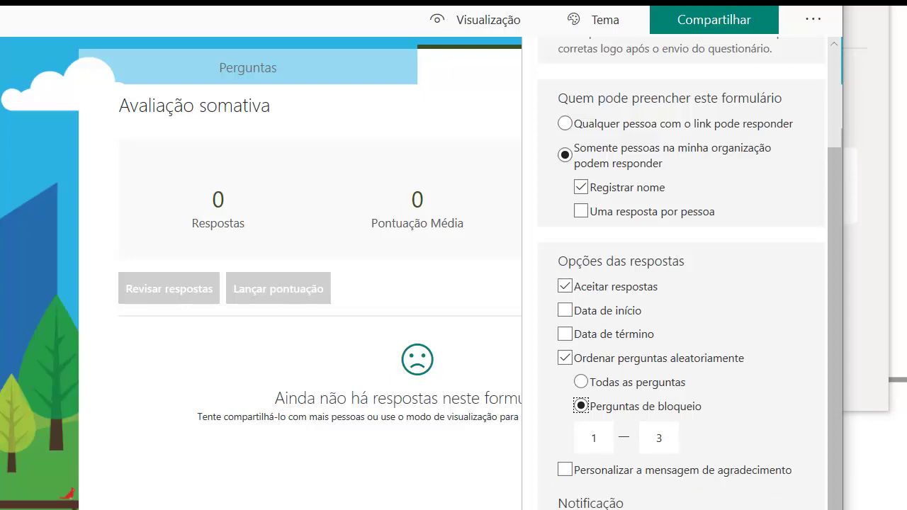
pyautogui.click(582, 382)
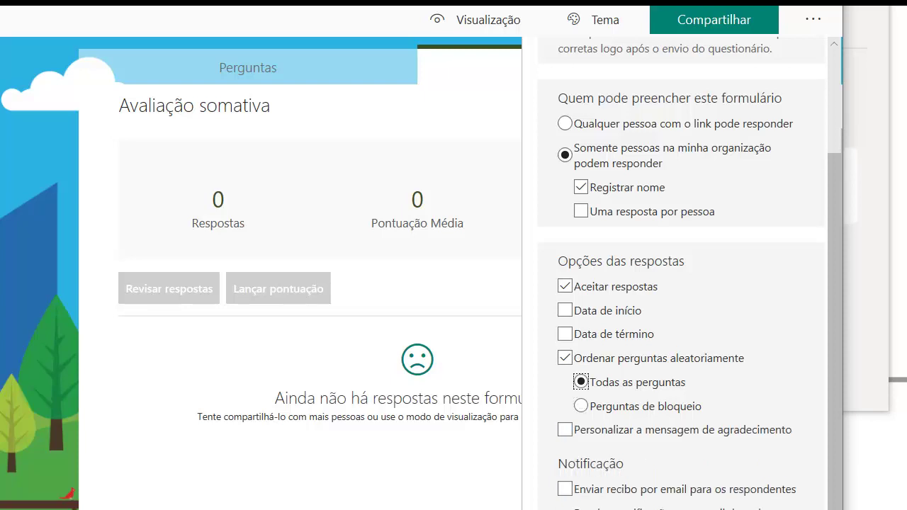
# Step: Enable the custom thank-you message, enter "Obrigado" and leave the quiz settings
pyautogui.press('Tab')
pyautogui.press('space')
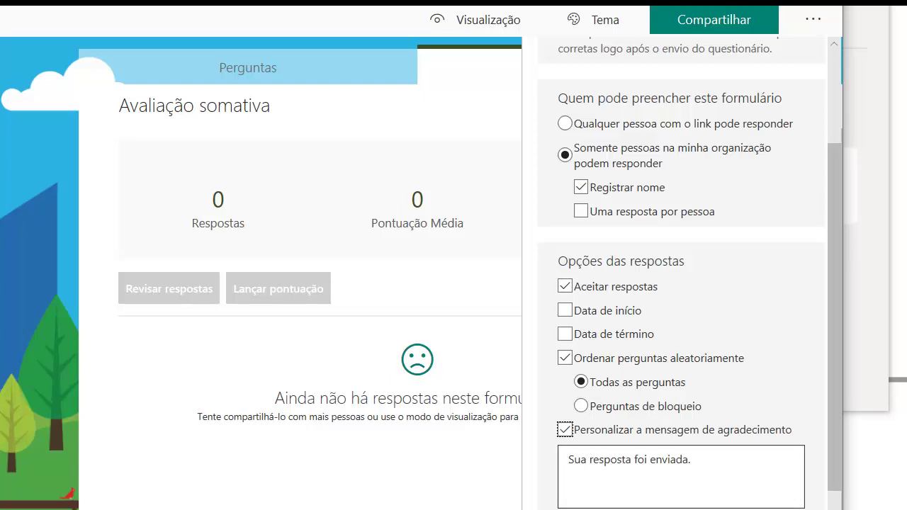
pyautogui.click(691, 459)
pyautogui.write('Obrigado')
pyautogui.press('Escape')
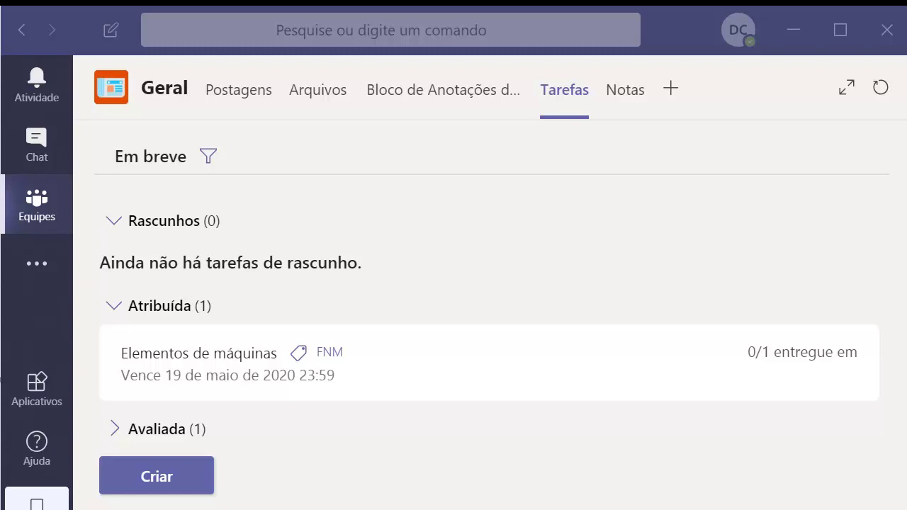
# Step: Switch to Teams and create a Questionário assignment from the Avaliação somativa form
pyautogui.click(156, 476)
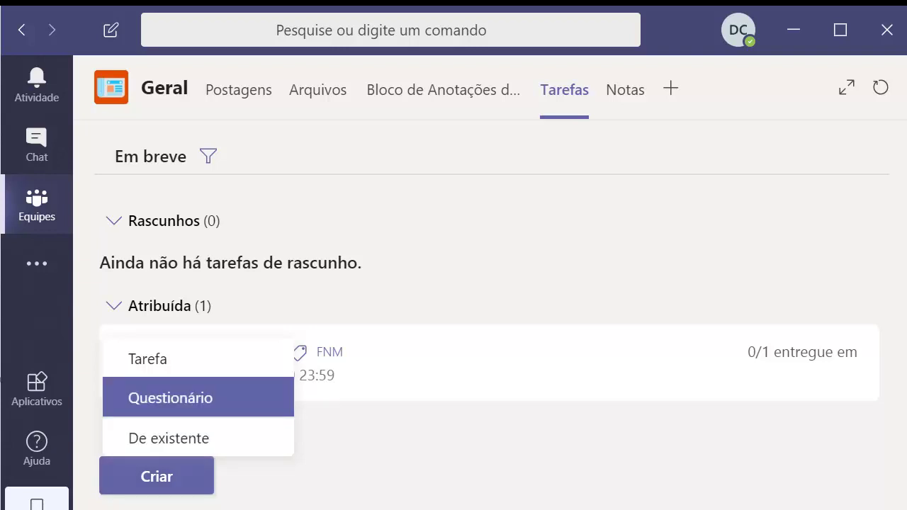
pyautogui.click(170, 397)
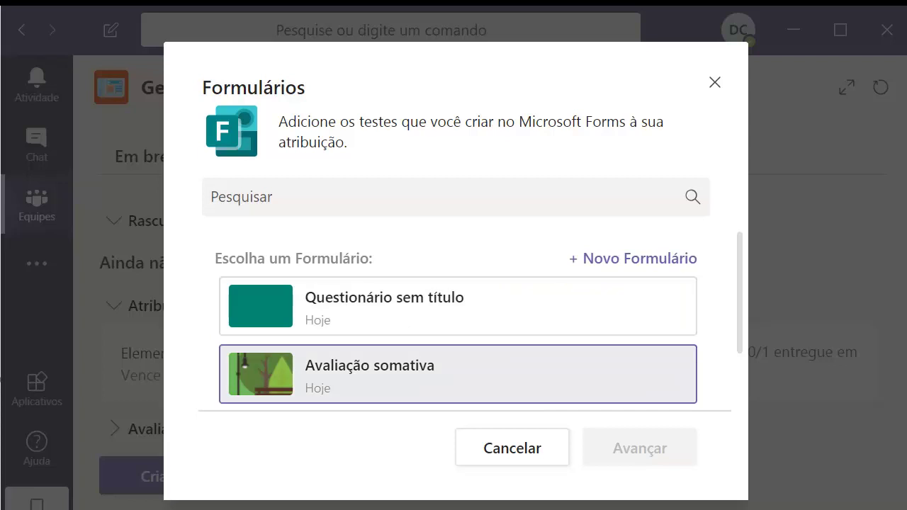
pyautogui.click(458, 374)
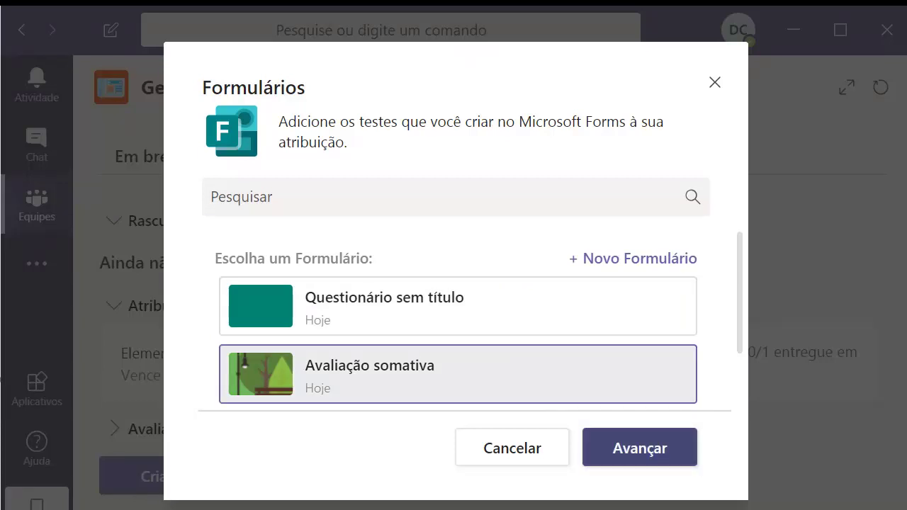
pyautogui.click(640, 448)
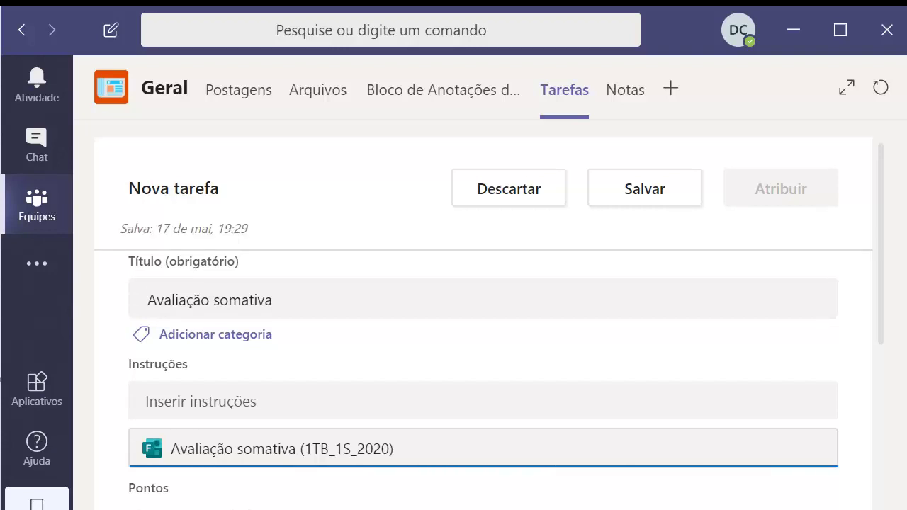
# Step: Save the Avaliação somativa assignment as a draft and reopen it from Rascunhos
pyautogui.scroll(-3, 481, 376)
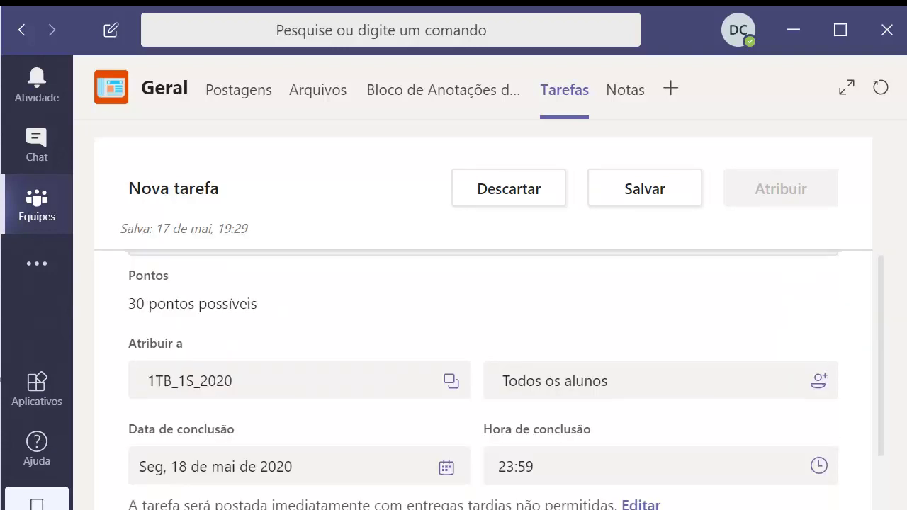
pyautogui.scroll(2, 482, 375)
pyautogui.click(644, 188)
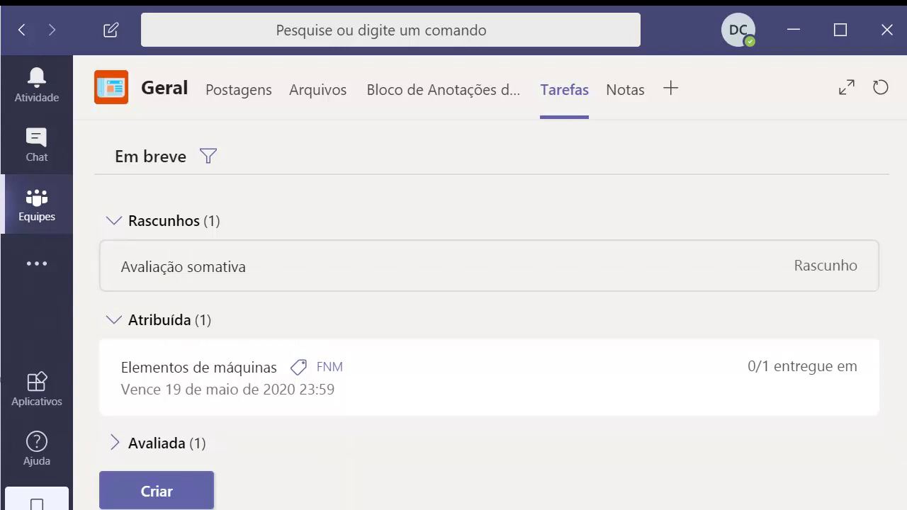
pyautogui.click(489, 265)
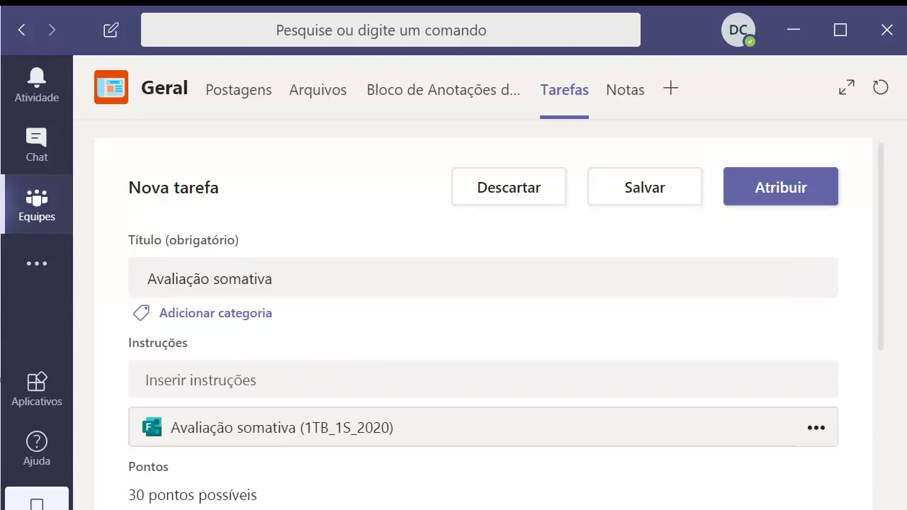
# Step: Open the attached Avaliação somativa (1TB_1S_2020) form in Teams from the draft and examine its questions in the preview
pyautogui.scroll(-5, 482, 368)
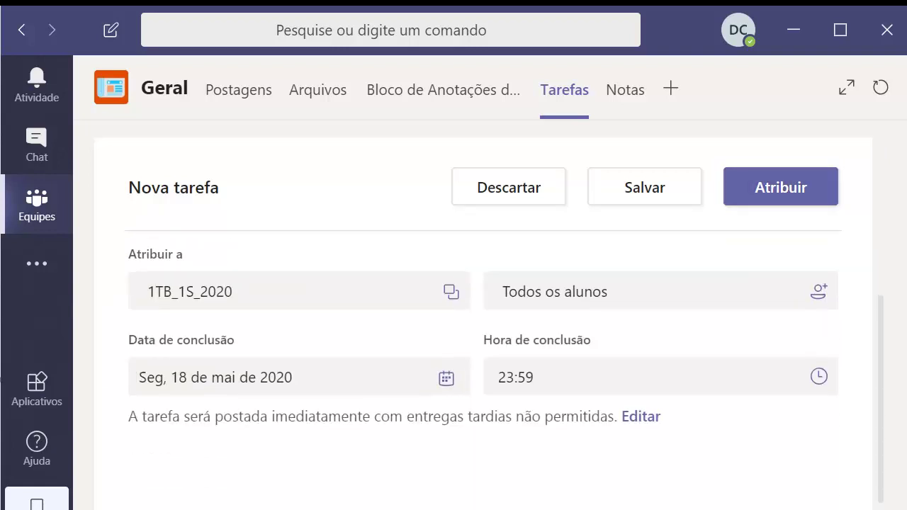
pyautogui.scroll(2, 482, 362)
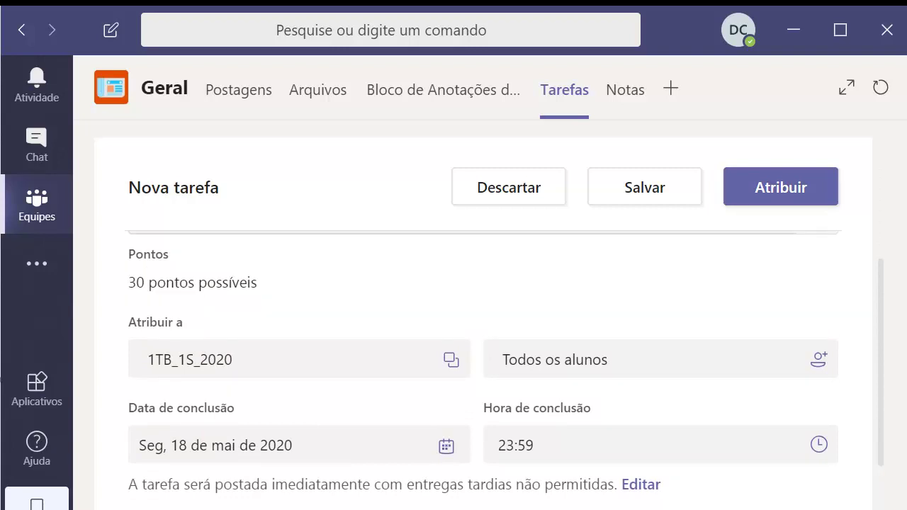
pyautogui.scroll(4, 482, 354)
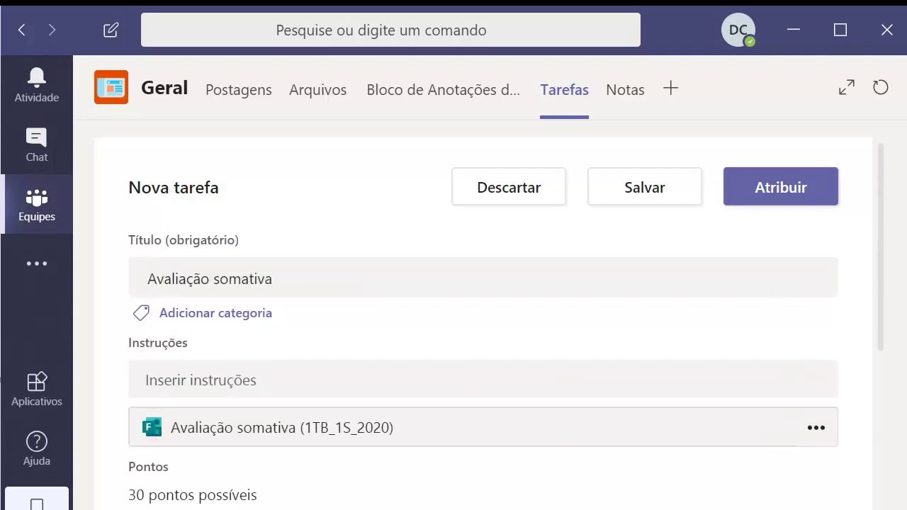
pyautogui.click(816, 428)
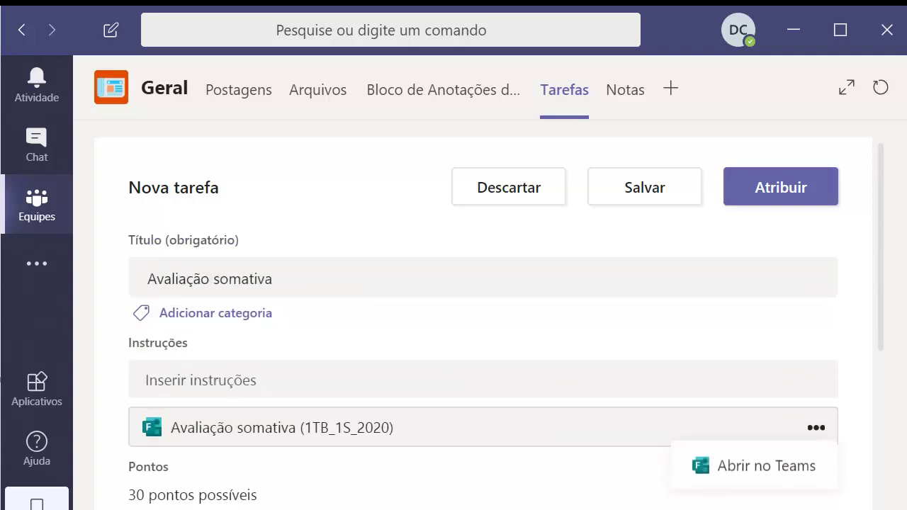
pyautogui.click(766, 465)
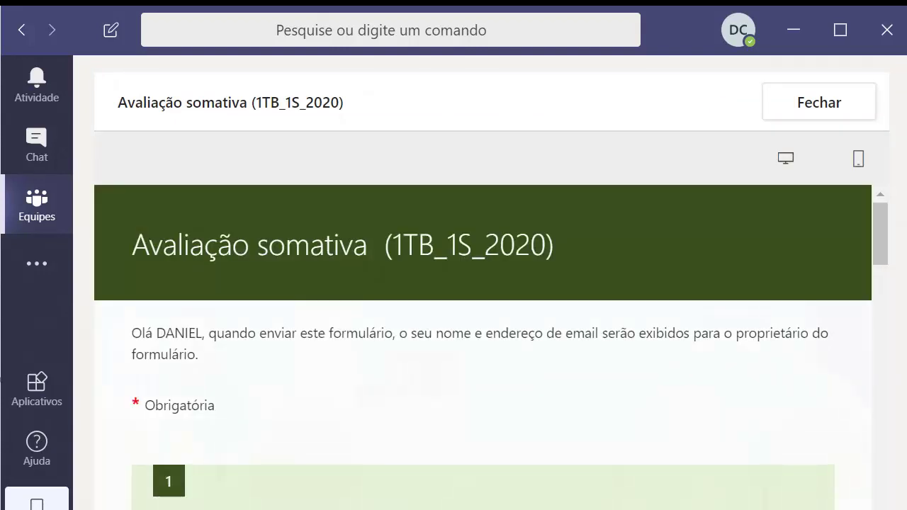
pyautogui.scroll(-3, 482, 347)
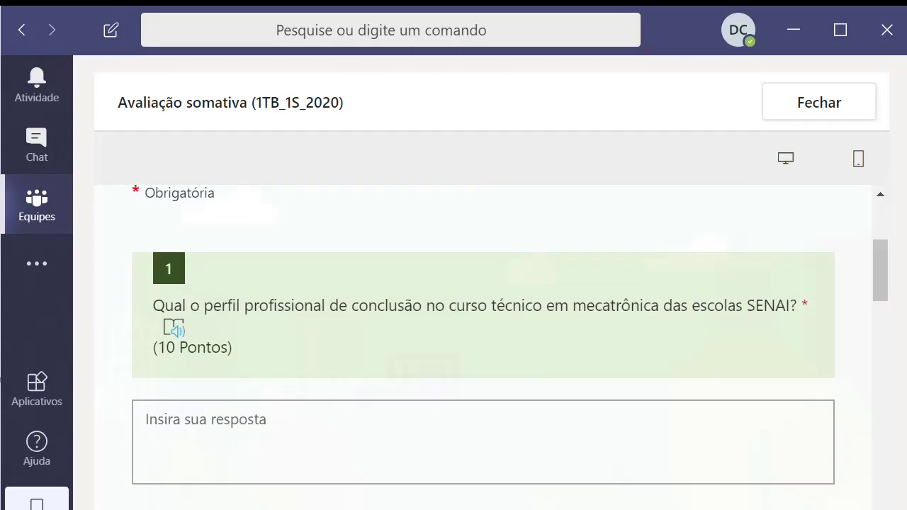
pyautogui.scroll(-8, 483, 347)
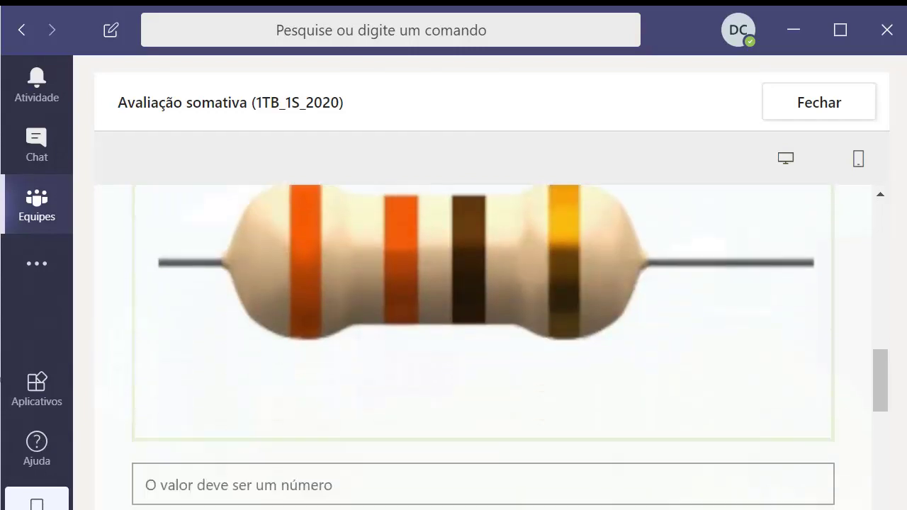
pyautogui.scroll(-5, 483, 347)
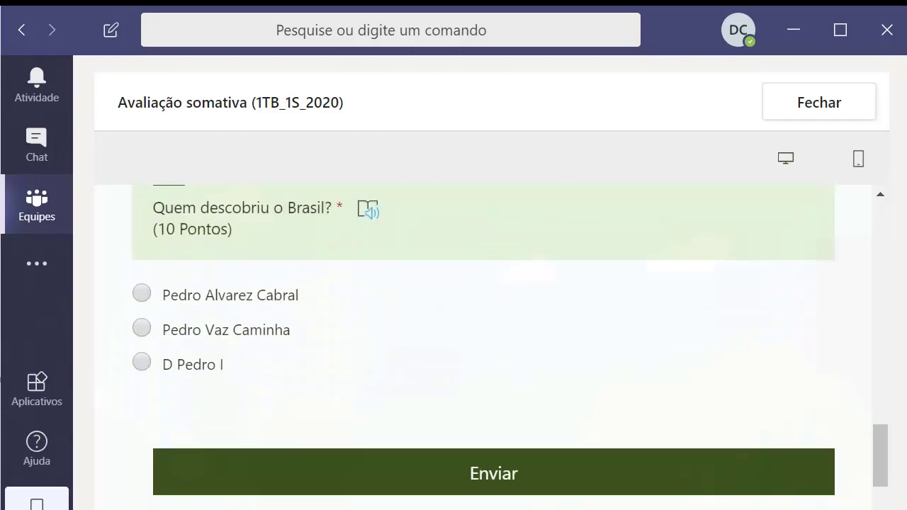
pyautogui.scroll(-3, 484, 347)
pyautogui.scroll(5, 484, 347)
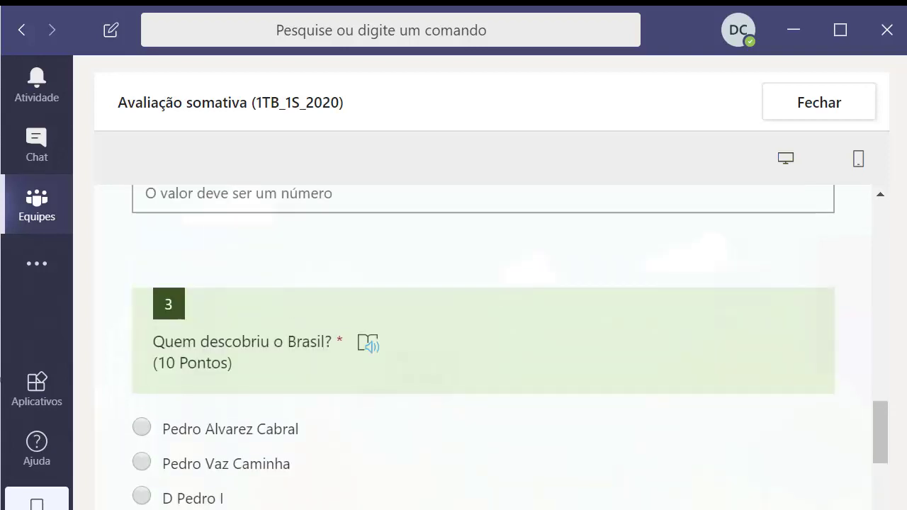
pyautogui.scroll(10, 483, 347)
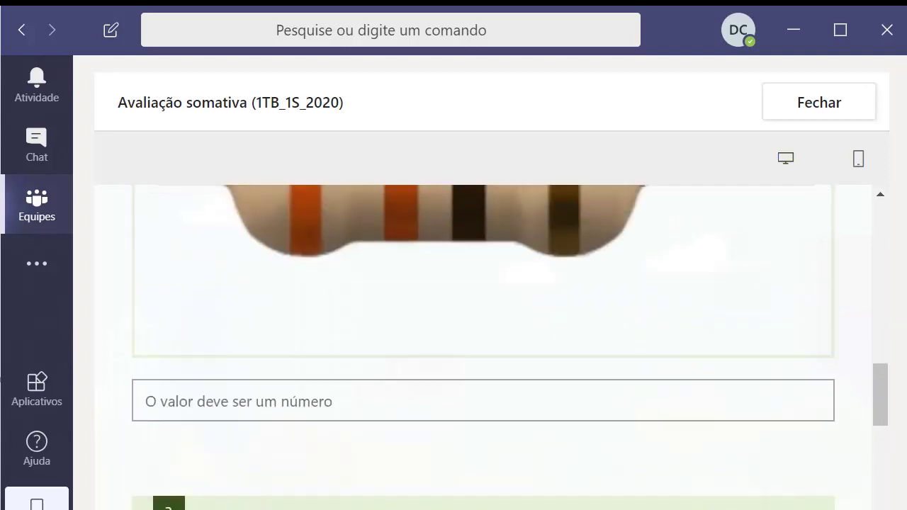
pyautogui.scroll(3, 483, 347)
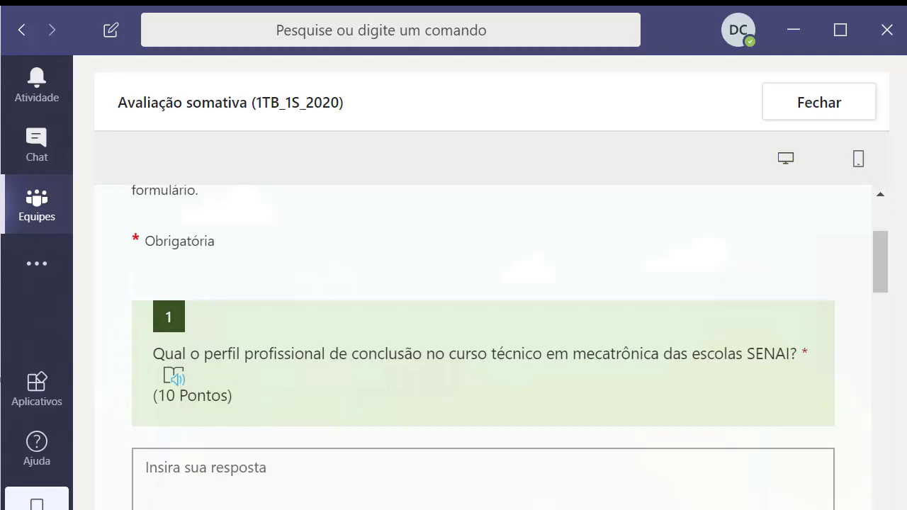
# Step: Switch the form preview to the mobile view, examine the questions in it and close the preview
pyautogui.click(858, 159)
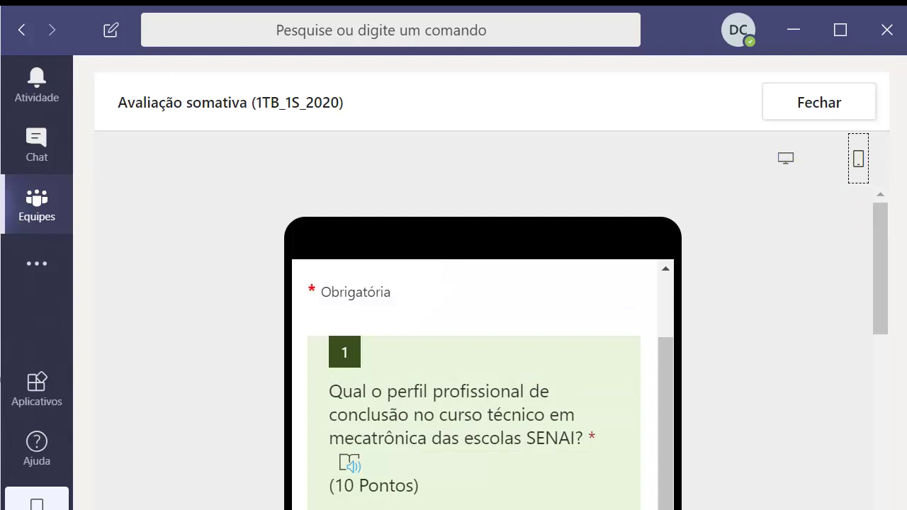
pyautogui.scroll(-12, 483, 385)
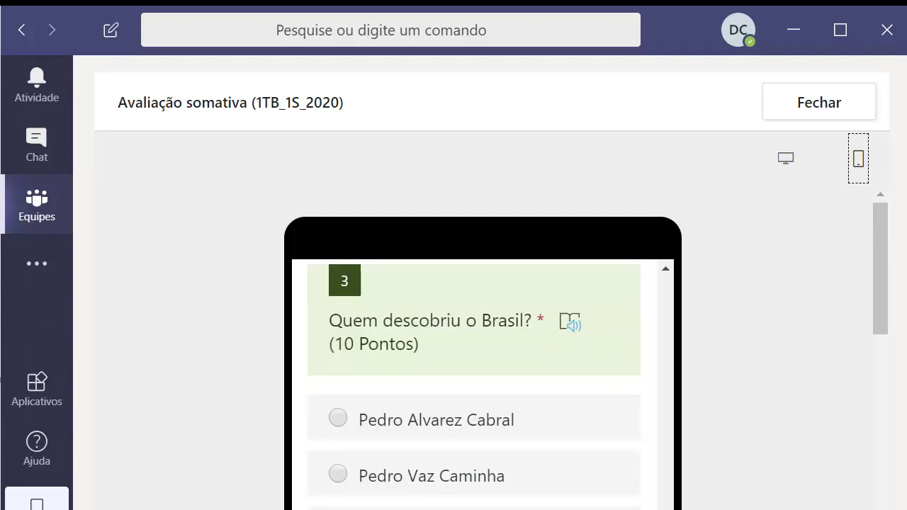
pyautogui.scroll(2, 474, 383)
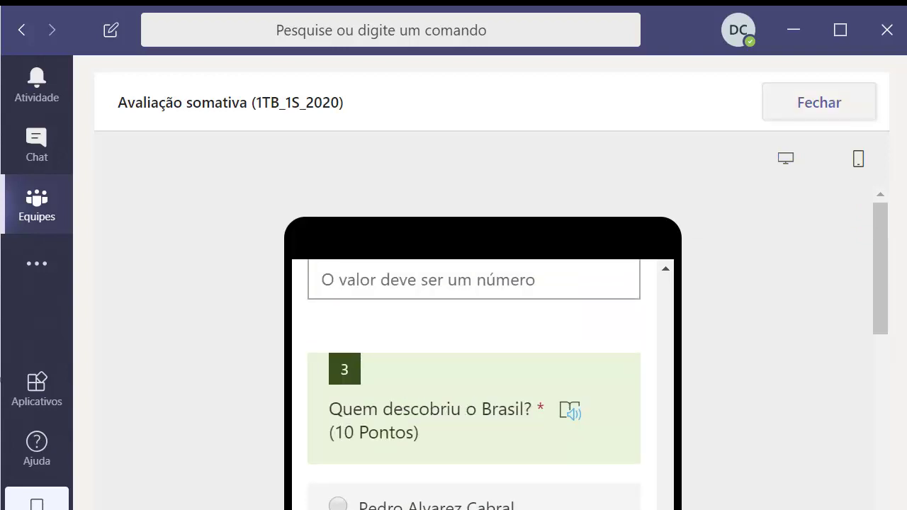
pyautogui.click(819, 102)
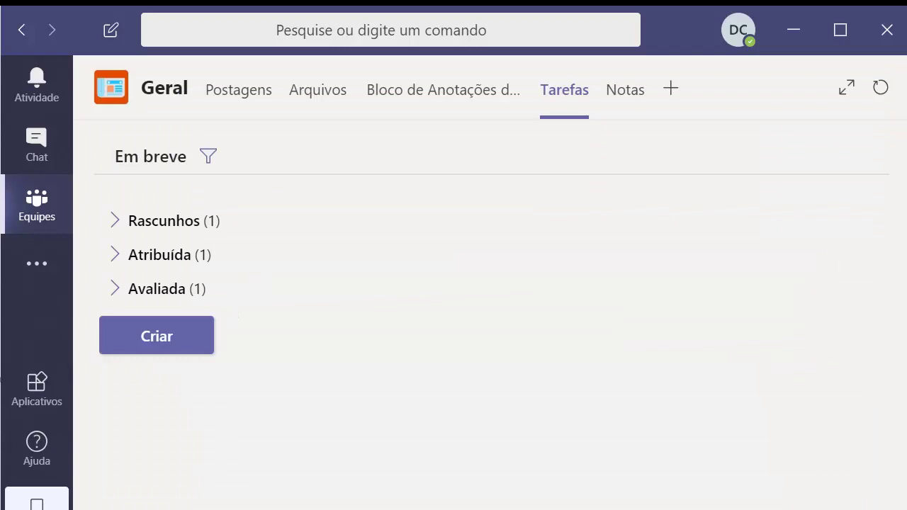